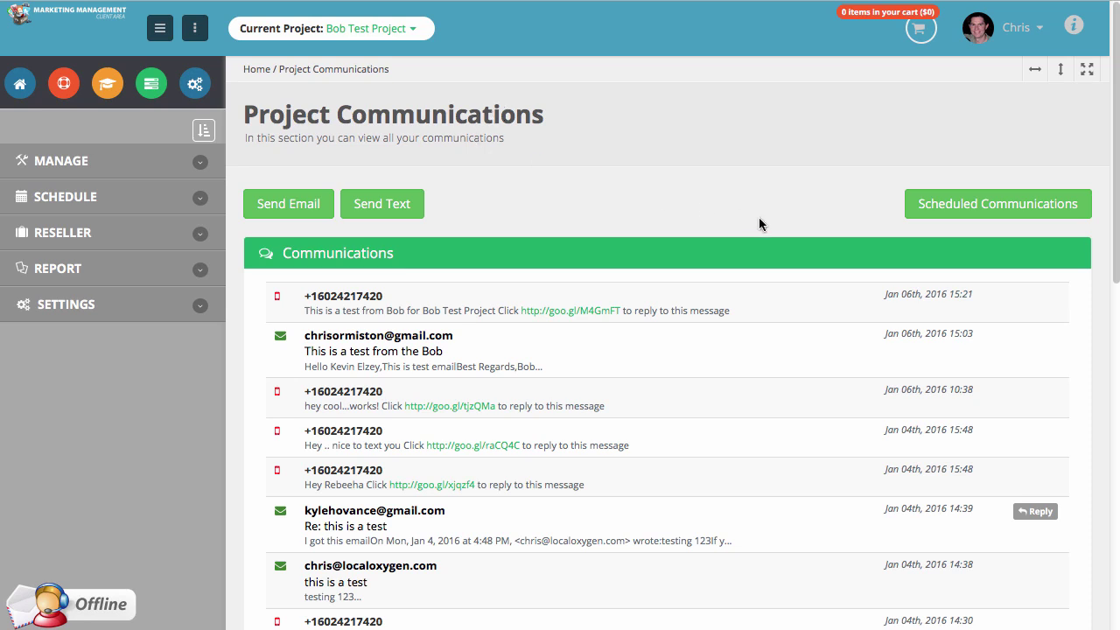
# Open the project's scheduled communications and review the first page of scheduled emails.
pyautogui.scroll(-1, 1116, 143)
pyautogui.moveTo(1116, 142); pyautogui.dragTo(1107, 111)
pyautogui.click(1081, 217)
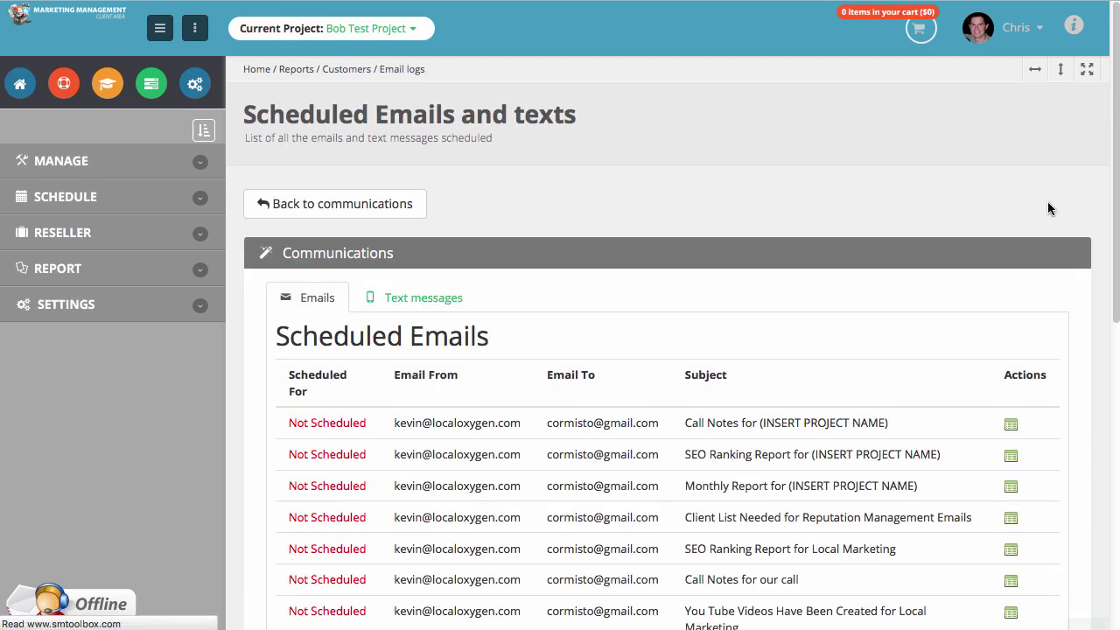
pyautogui.scroll(-5, 1111, 136)
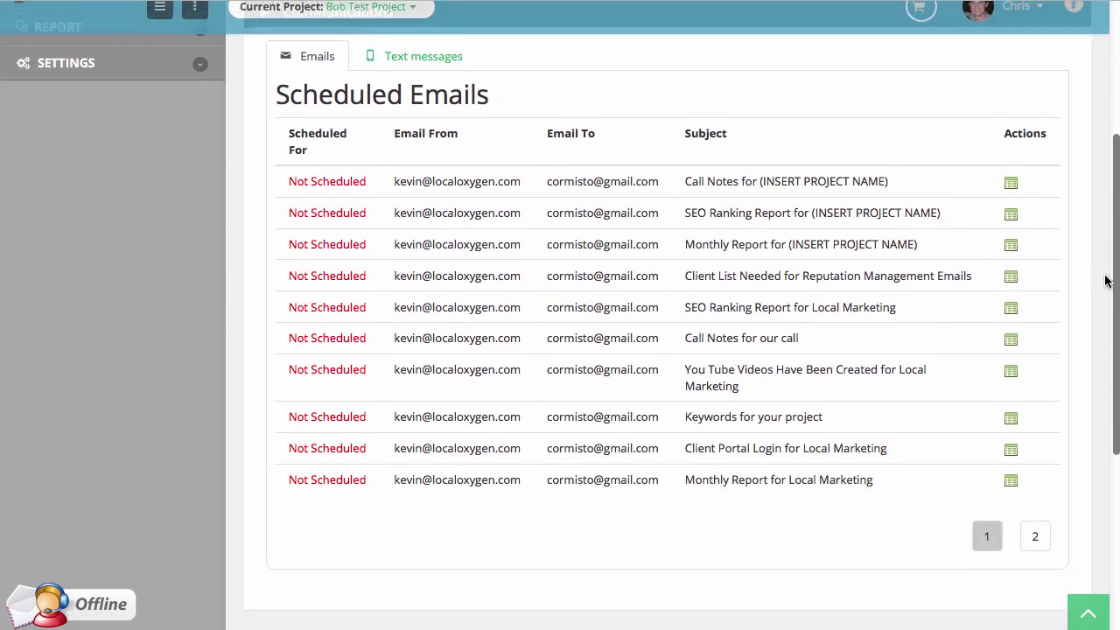
pyautogui.scroll(2, 1103, 300)
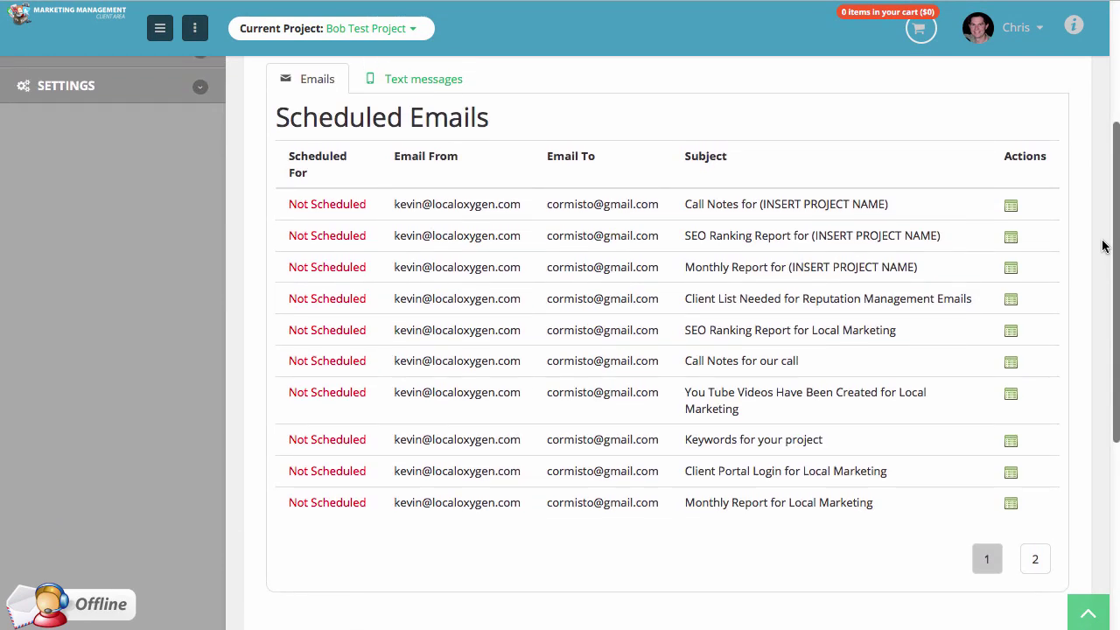
pyautogui.scroll(1, 1102, 245)
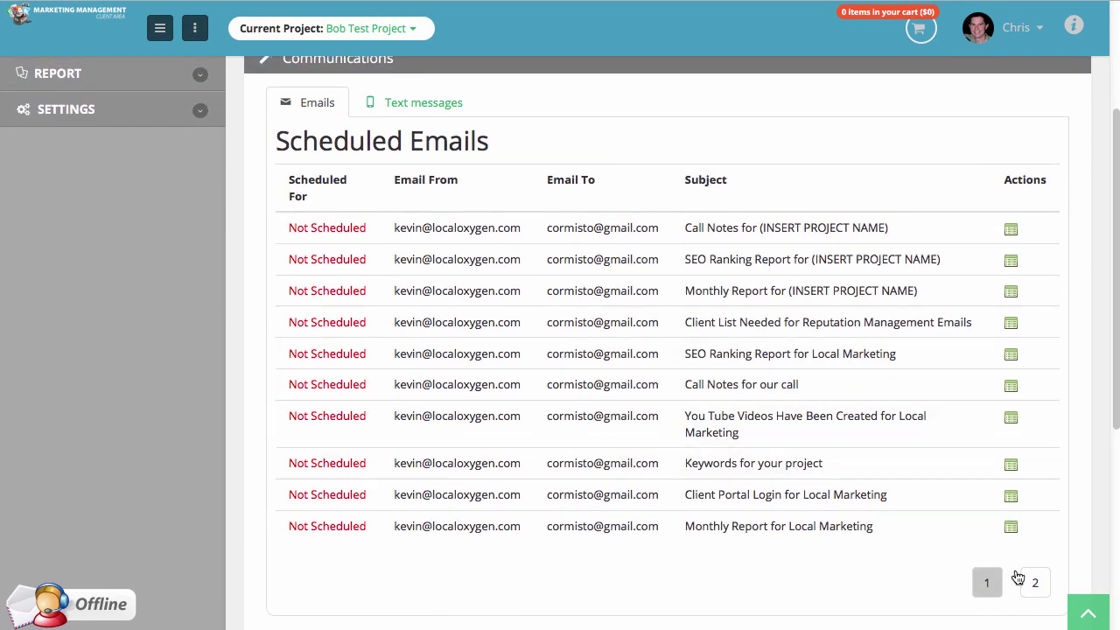
# View the second page of scheduled emails and return to the first page.
pyautogui.click(1032, 584)
pyautogui.scroll(-1, 1027, 490)
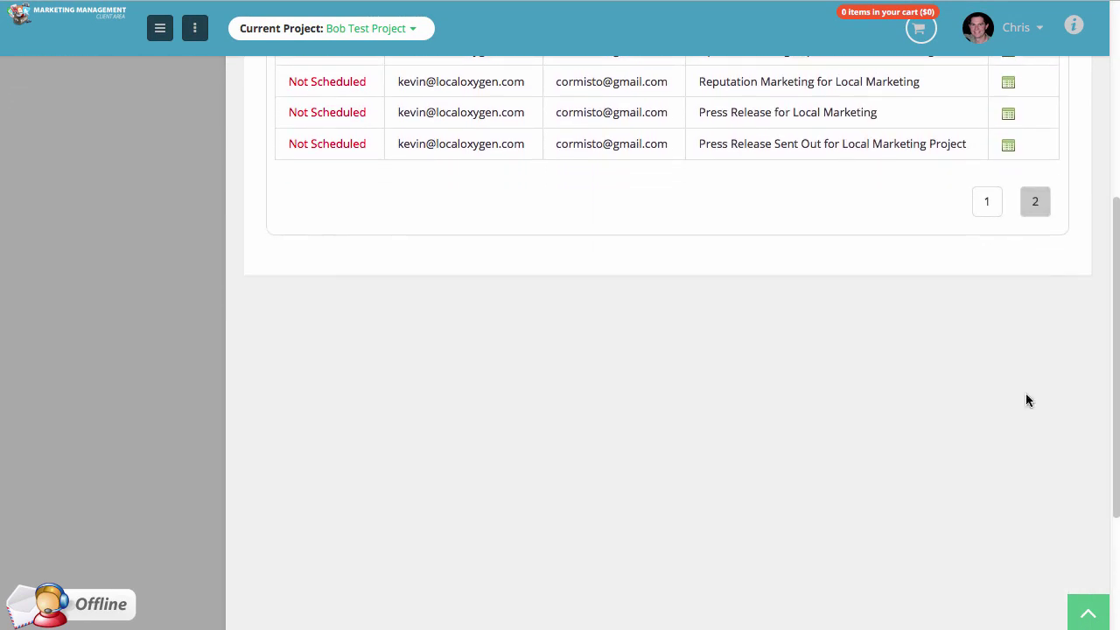
pyautogui.click(987, 203)
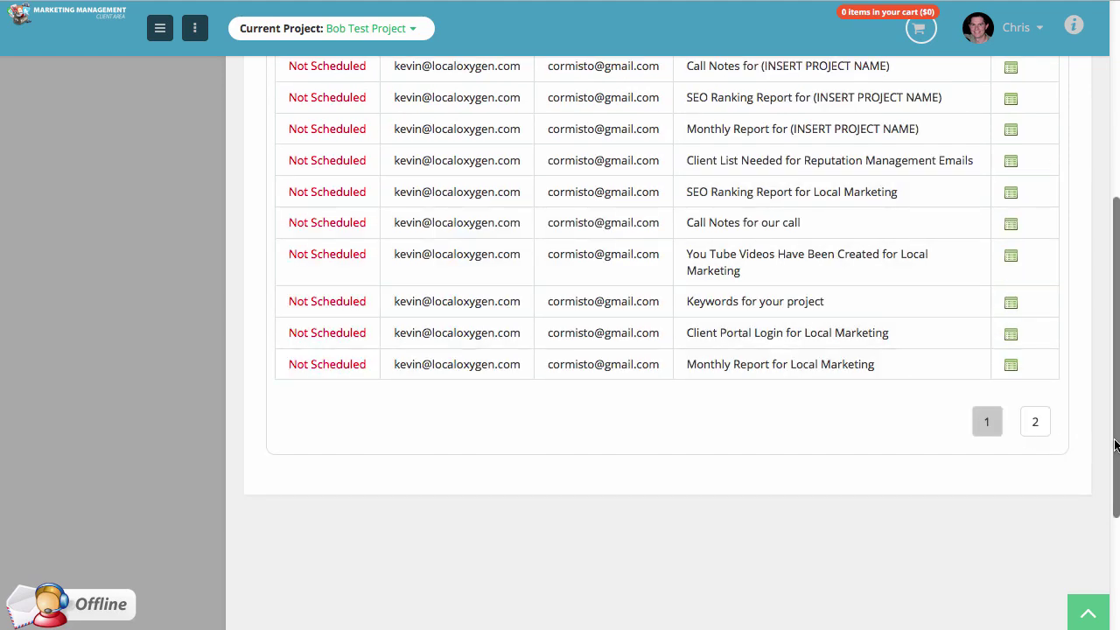
pyautogui.moveTo(1114, 444); pyautogui.dragTo(1114, 344)
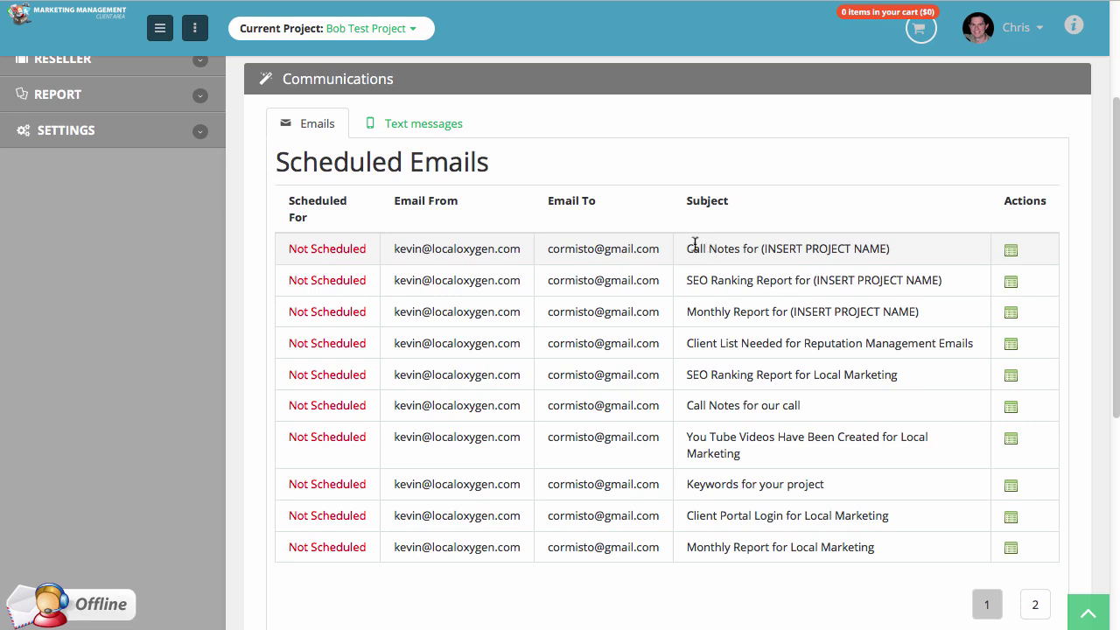
# Highlight the "(INSERT PROJECT NAME)" placeholder in the subject of the "Call Notes for" scheduled email.
pyautogui.moveTo(687, 248); pyautogui.dragTo(738, 247)
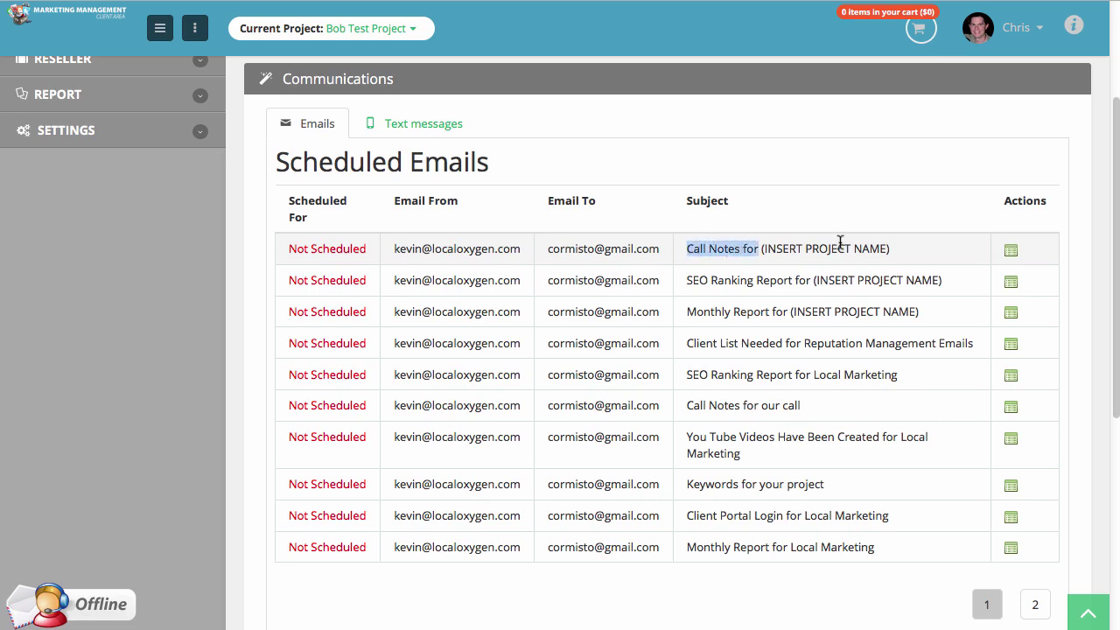
pyautogui.moveTo(842, 248); pyautogui.dragTo(794, 248)
pyautogui.click(872, 247)
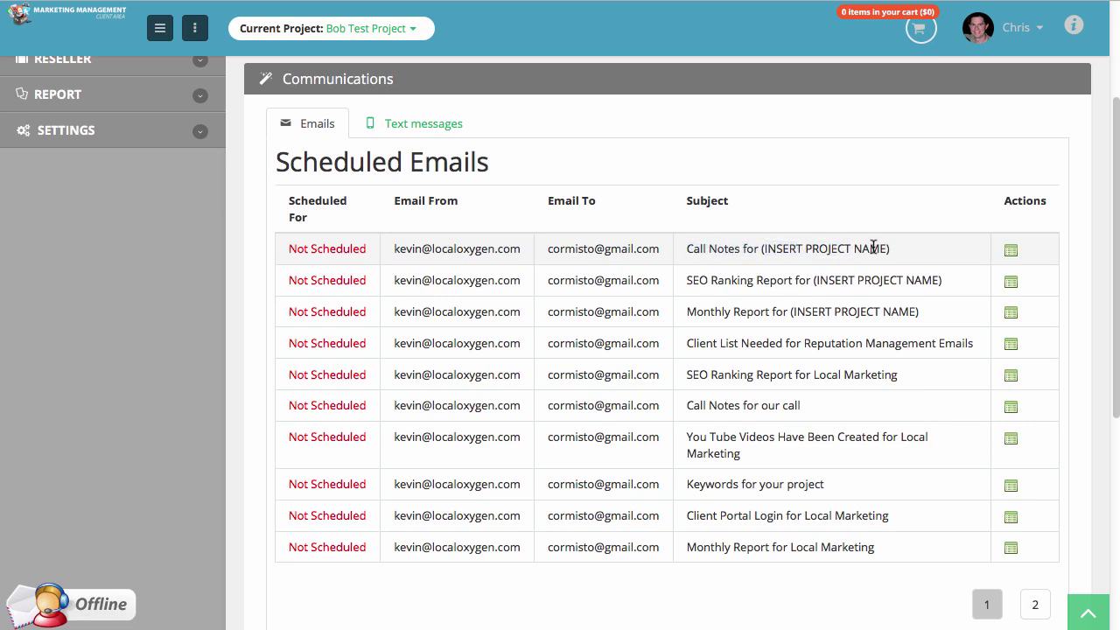
pyautogui.moveTo(888, 249); pyautogui.dragTo(786, 247)
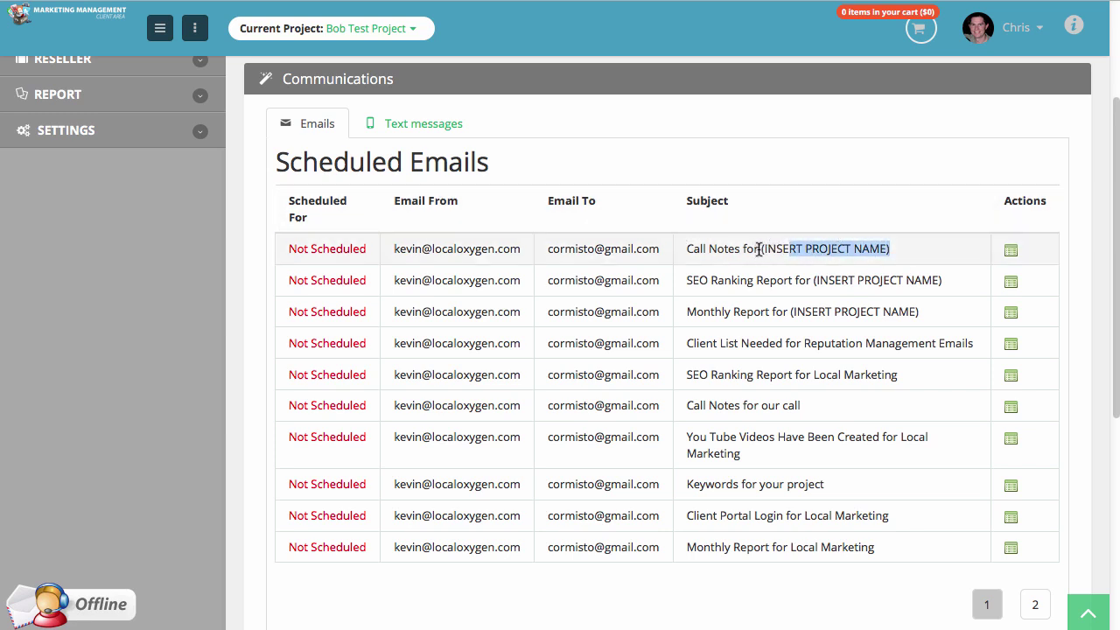
pyautogui.moveTo(759, 250); pyautogui.dragTo(893, 252)
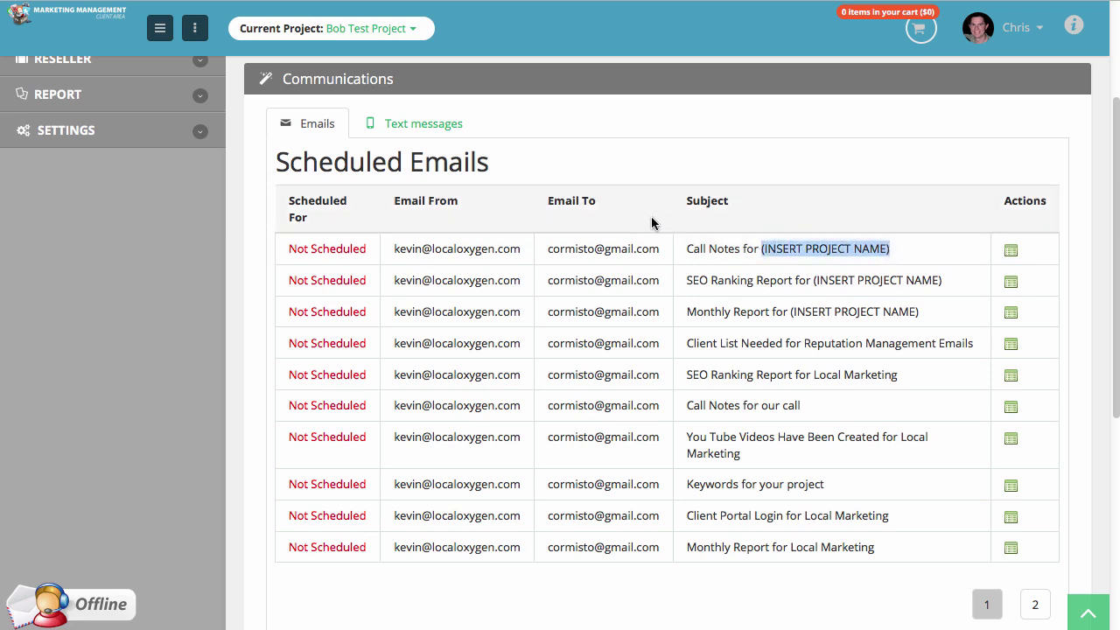
# View the scheduled text messages and return to the project communications list.
pyautogui.click(416, 123)
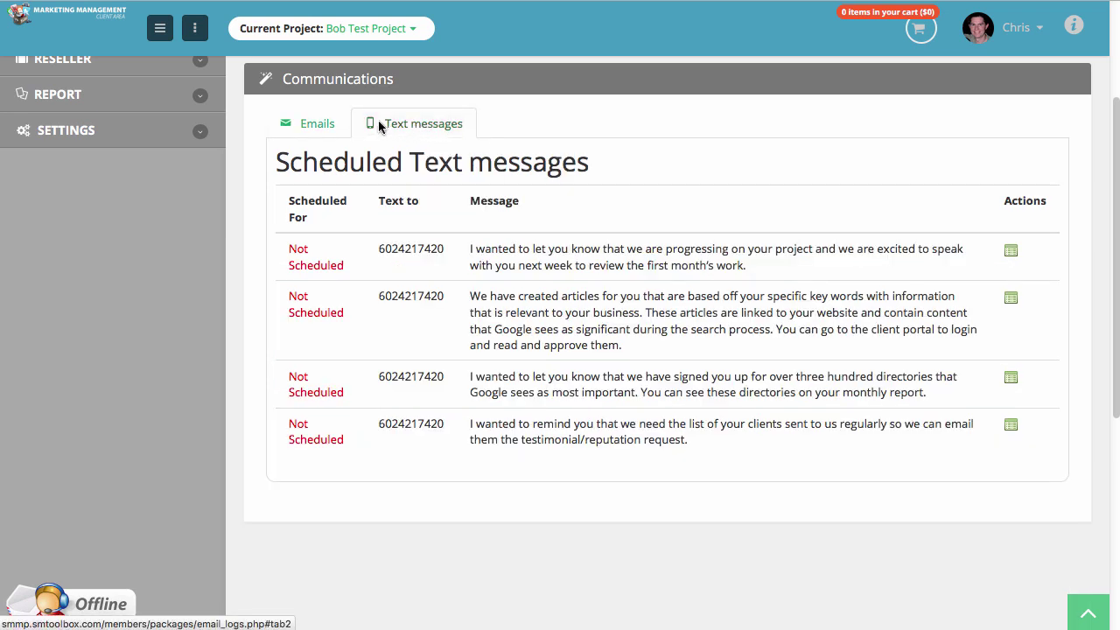
pyautogui.click(331, 123)
pyautogui.scroll(2, 205, 178)
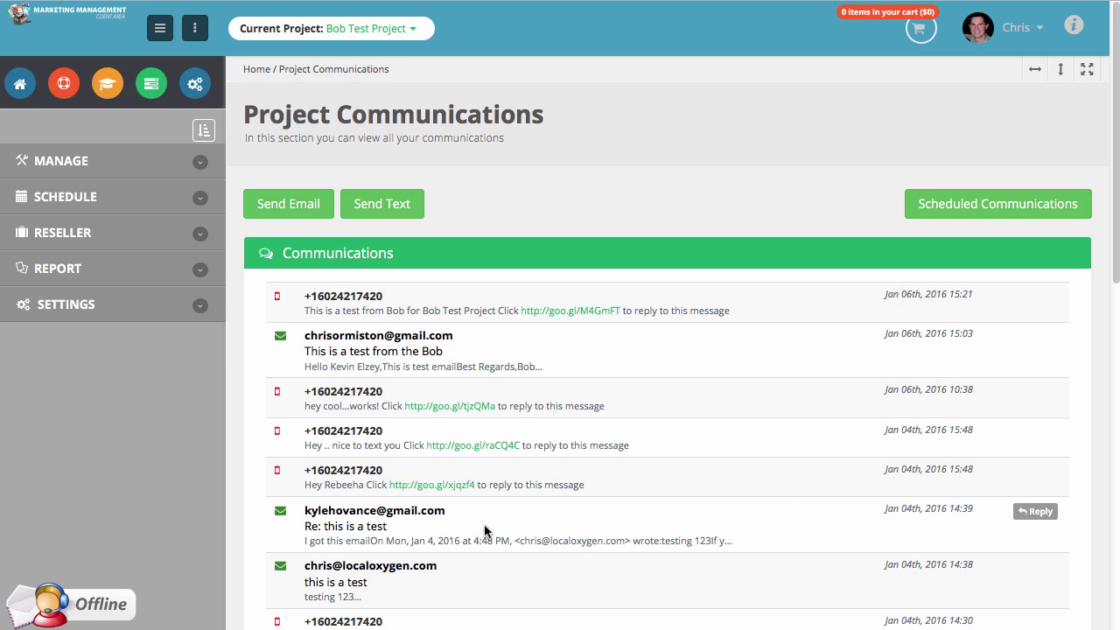
# Open a reply to the "Re: this is a test" email, look over its form, and return to the communications list.
pyautogui.click(1034, 516)
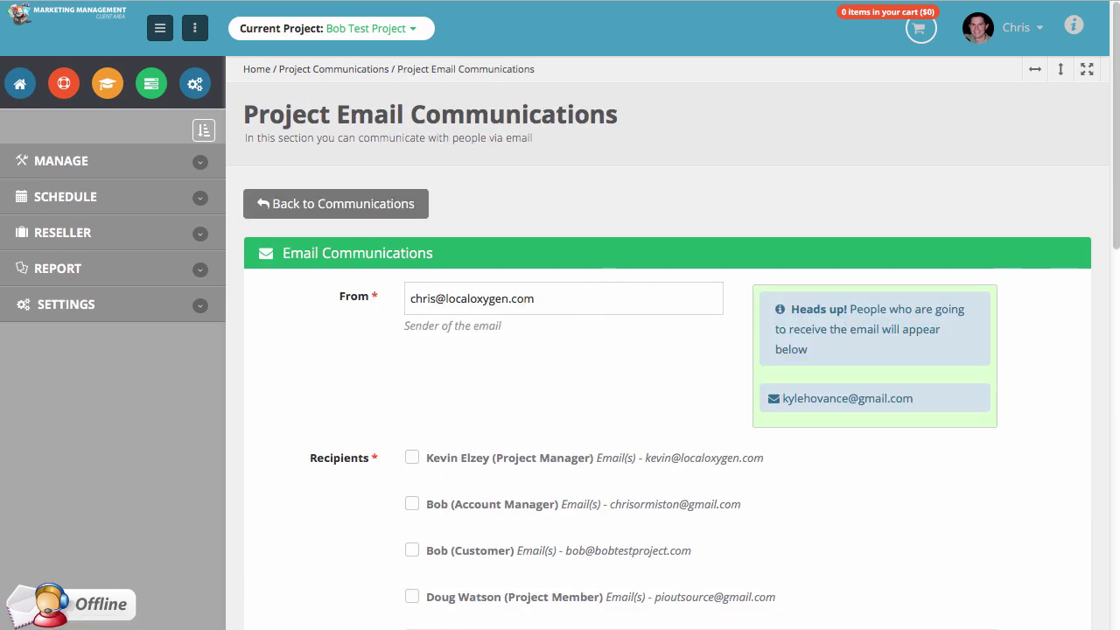
pyautogui.scroll(-8, 725, 458)
pyautogui.click(555, 433)
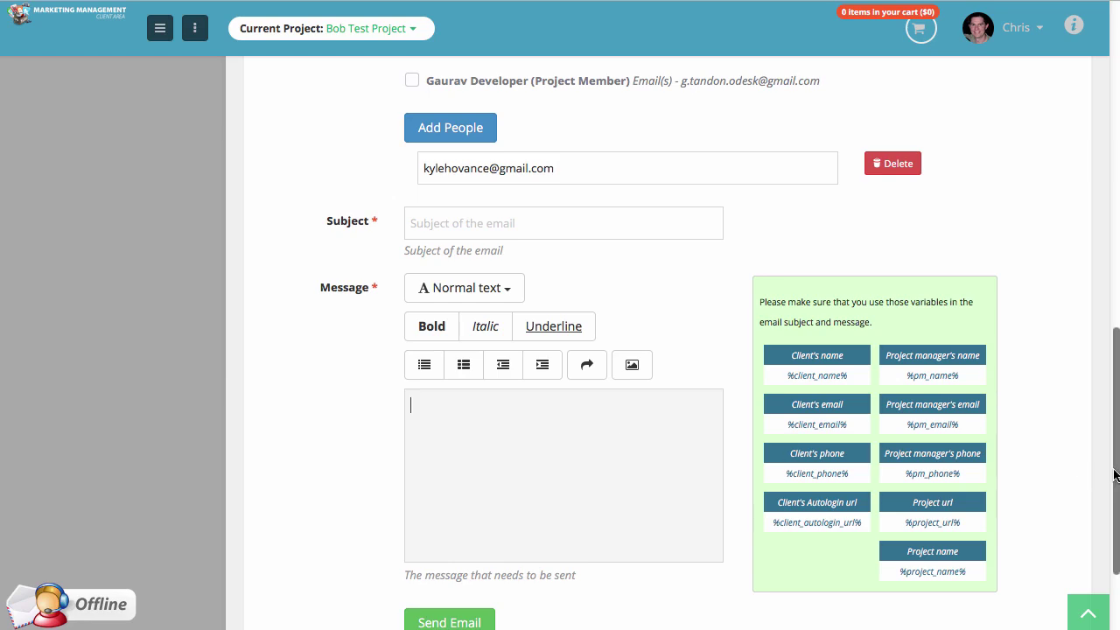
pyautogui.scroll(8, 550, 151)
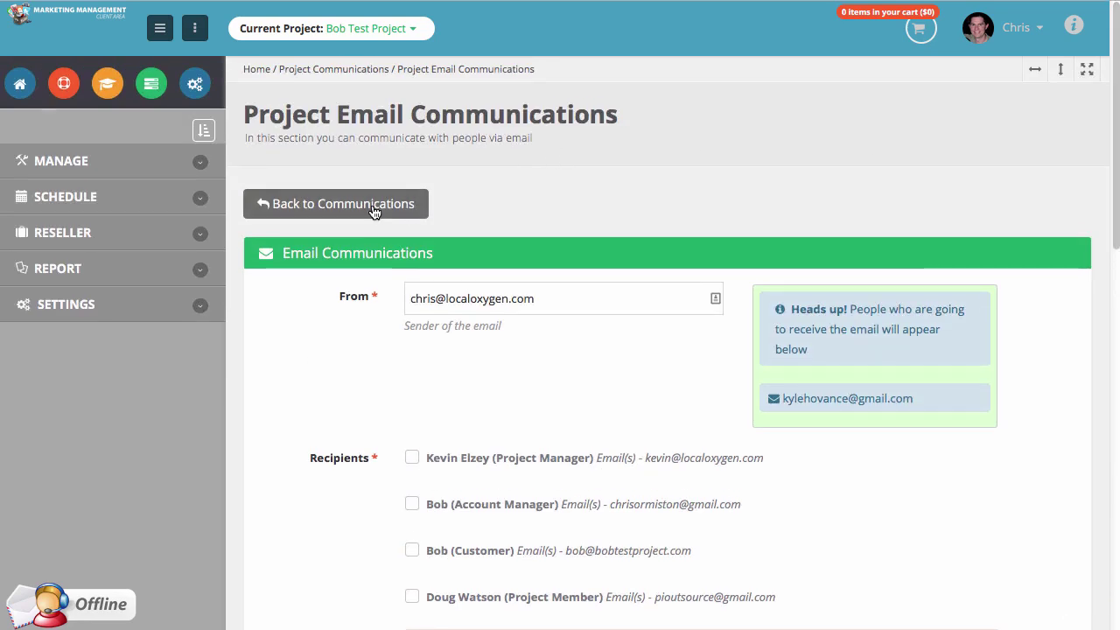
pyautogui.click(326, 203)
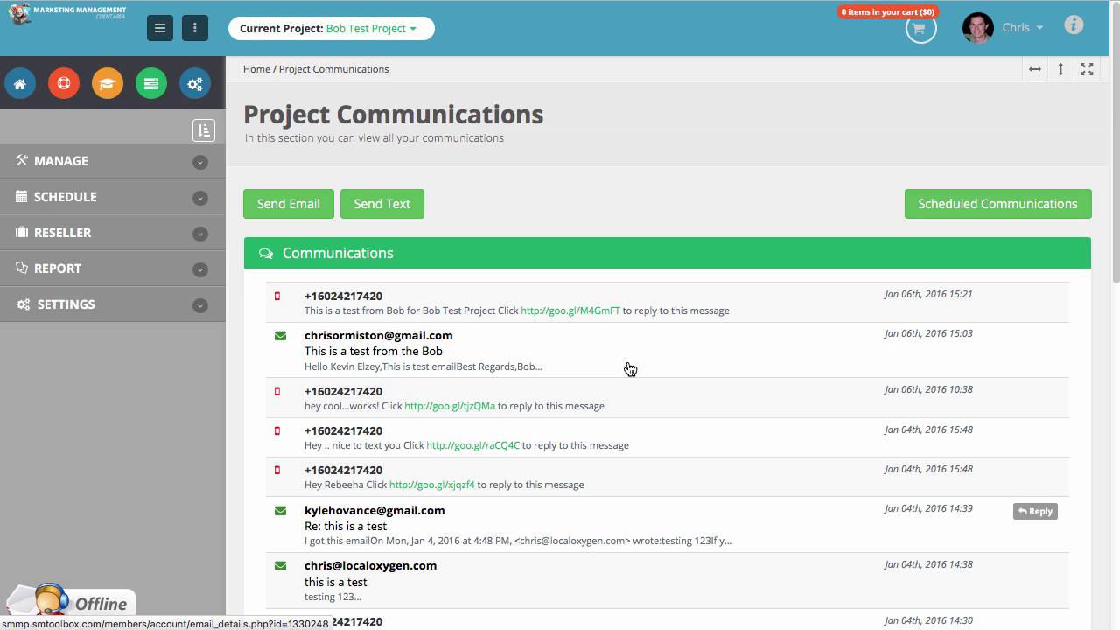
# Start a new project email and select the project manager and the customer as recipients.
pyautogui.click(293, 206)
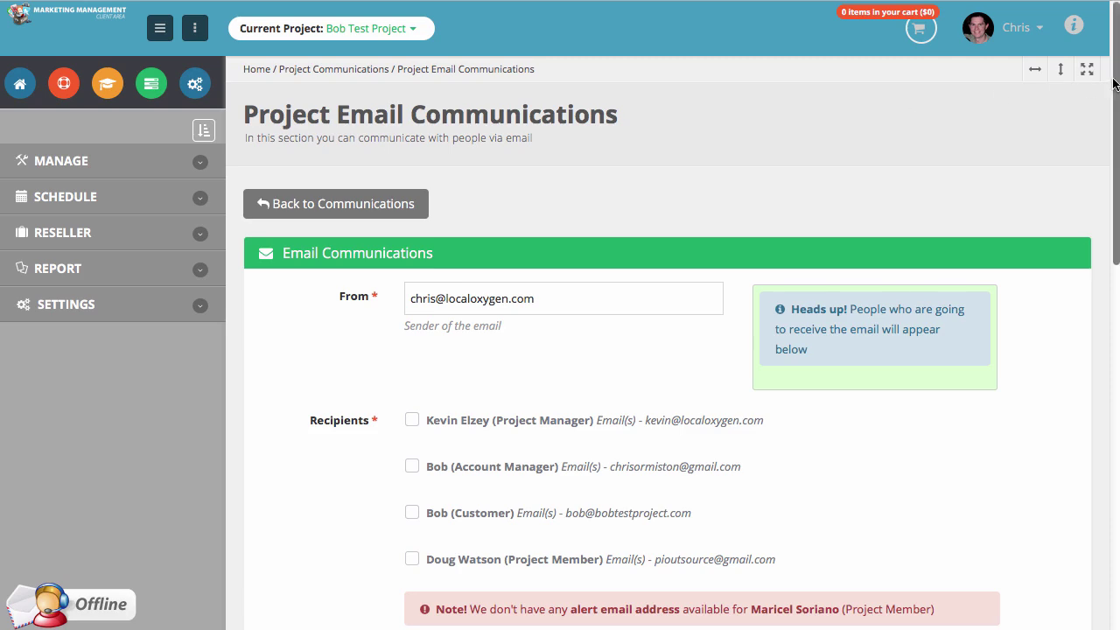
pyautogui.moveTo(1115, 86); pyautogui.dragTo(1112, 155)
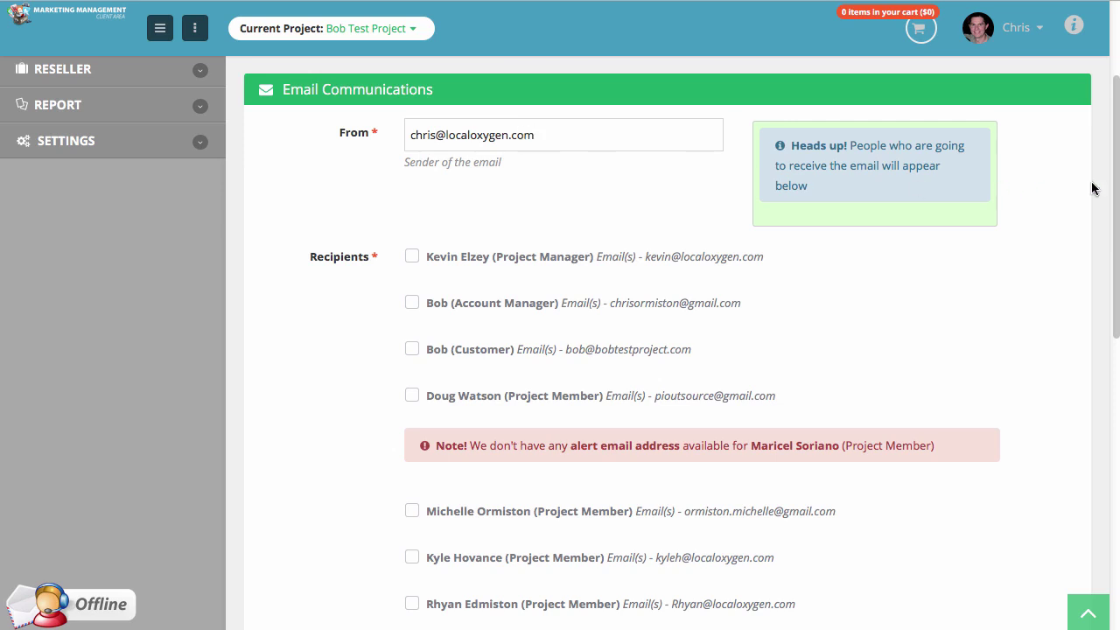
pyautogui.moveTo(1117, 177); pyautogui.dragTo(1113, 238)
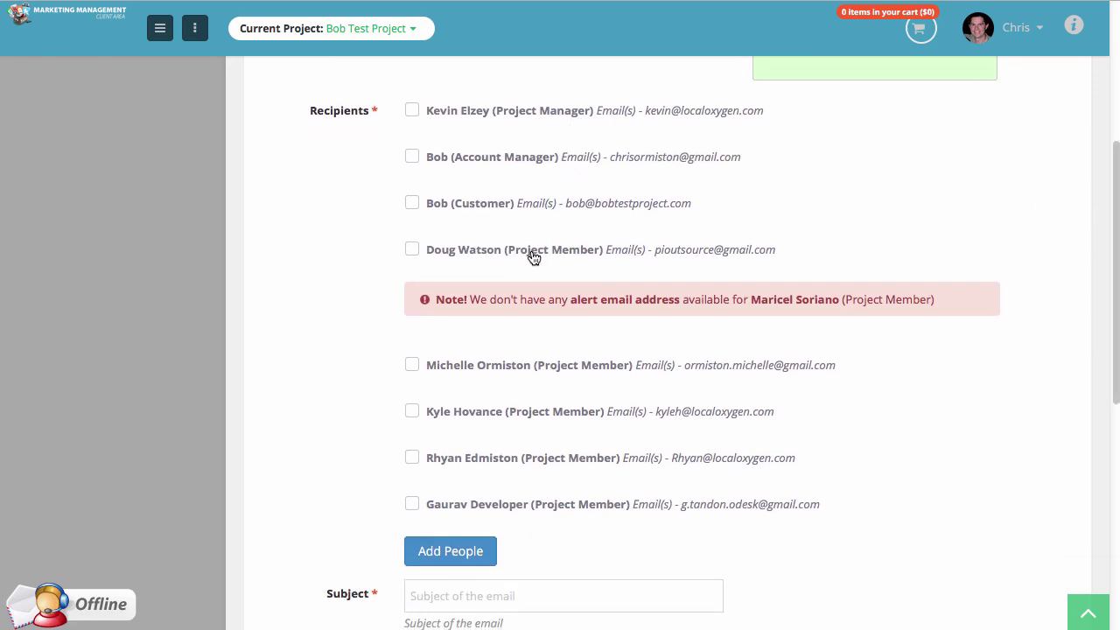
pyautogui.click(412, 113)
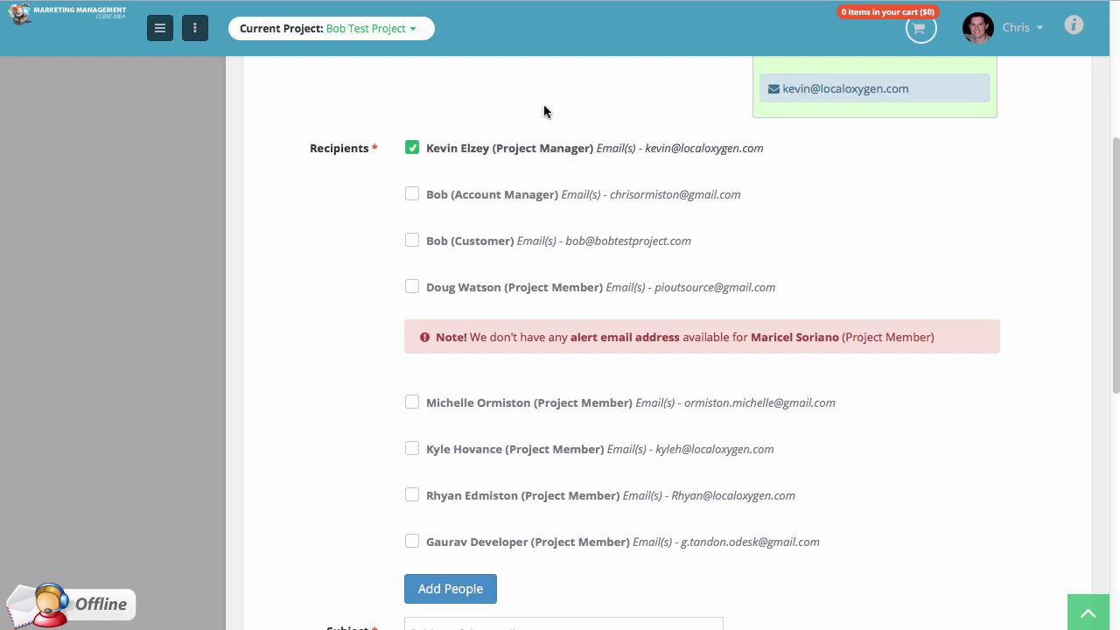
pyautogui.click(412, 242)
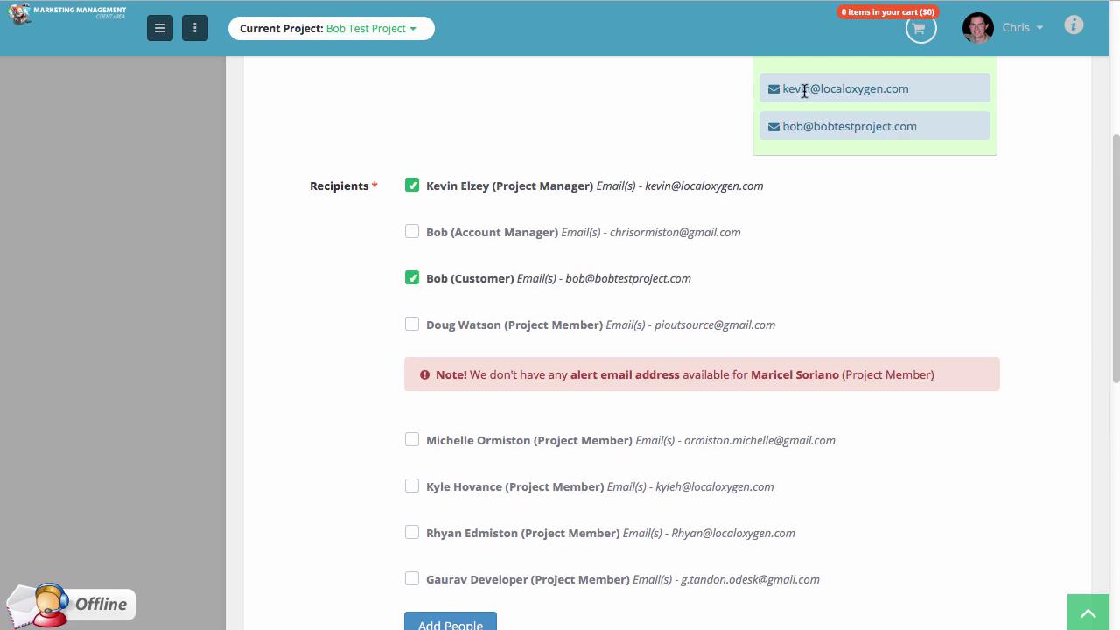
# Check the chosen recipients and the missing alert email note, and add the two project members with localoxygen.com addresses.
pyautogui.scroll(3, 798, 183)
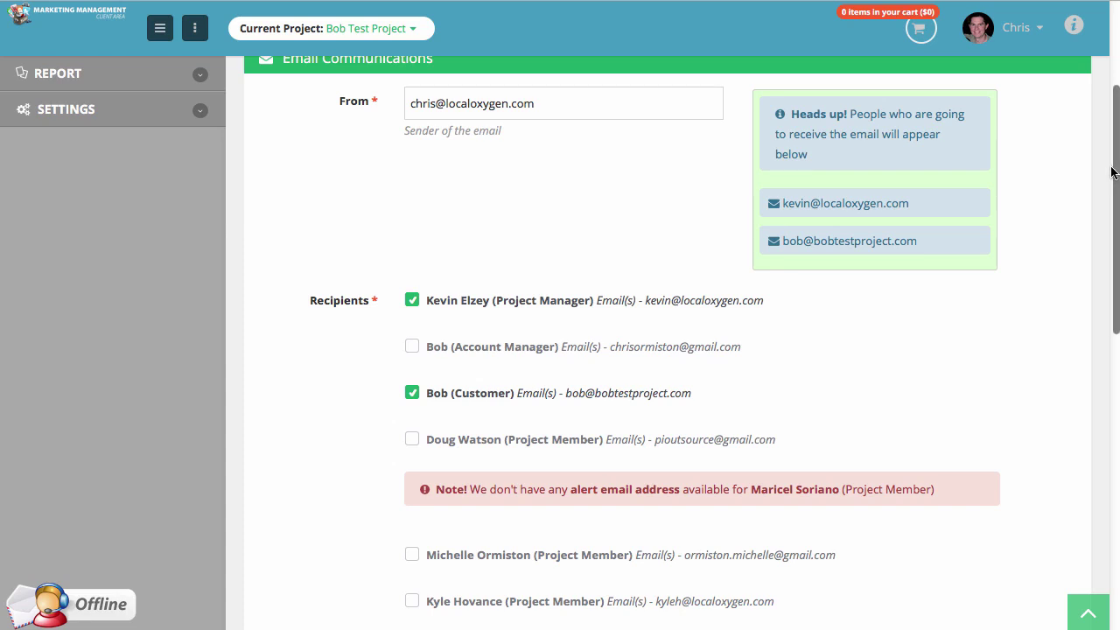
pyautogui.scroll(-5, 1116, 169)
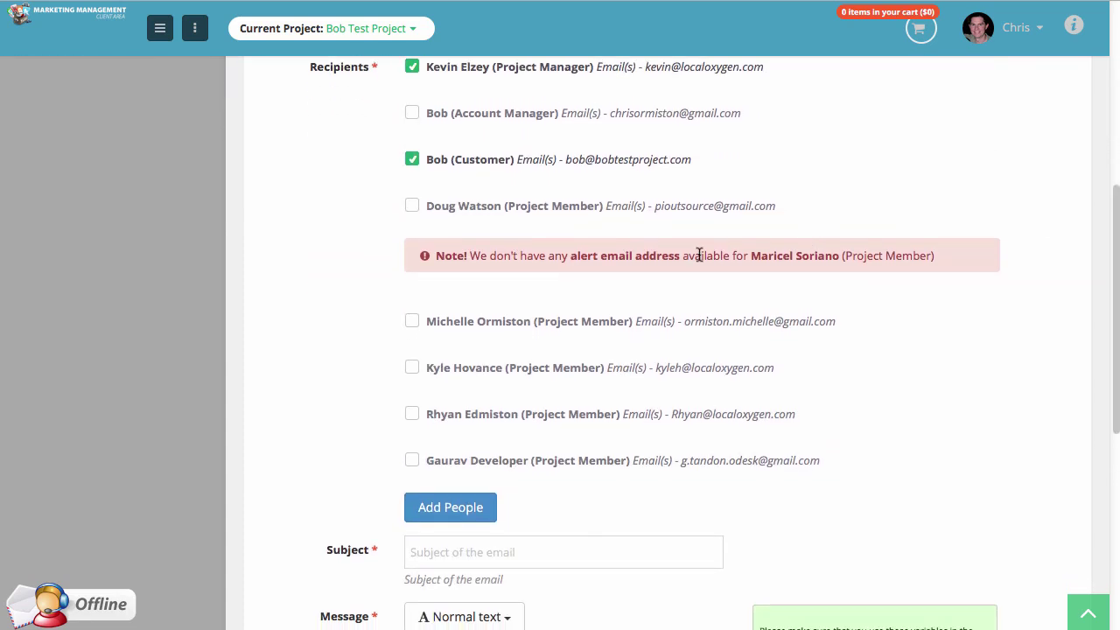
pyautogui.doubleClick(784, 259)
pyautogui.click(808, 260)
pyautogui.moveTo(811, 259); pyautogui.dragTo(772, 258)
pyautogui.click(799, 255)
pyautogui.click(411, 368)
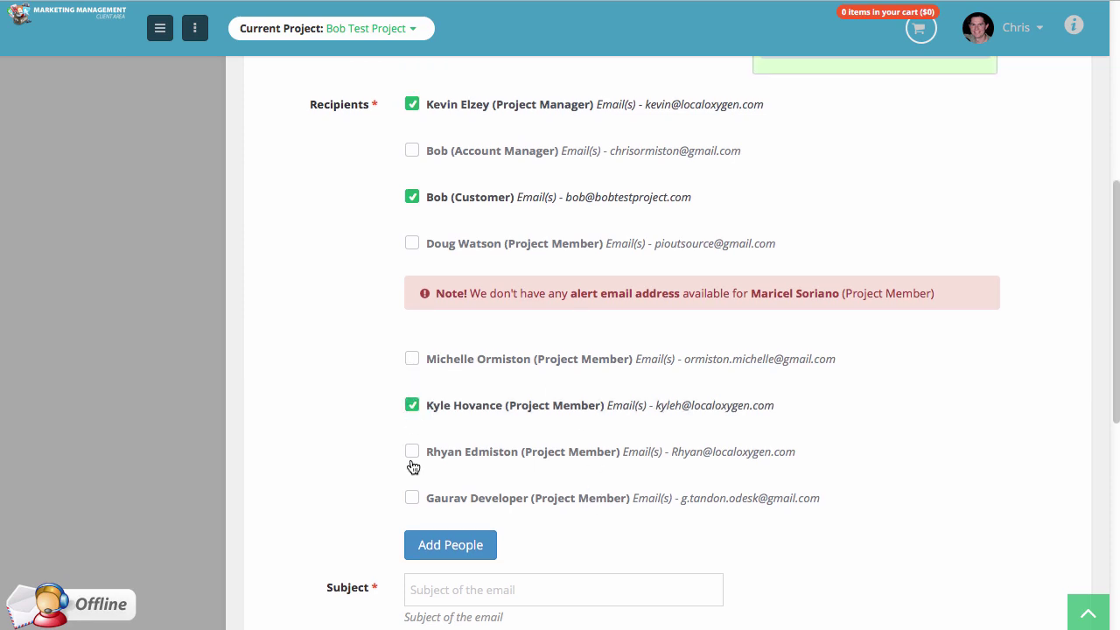
pyautogui.click(411, 452)
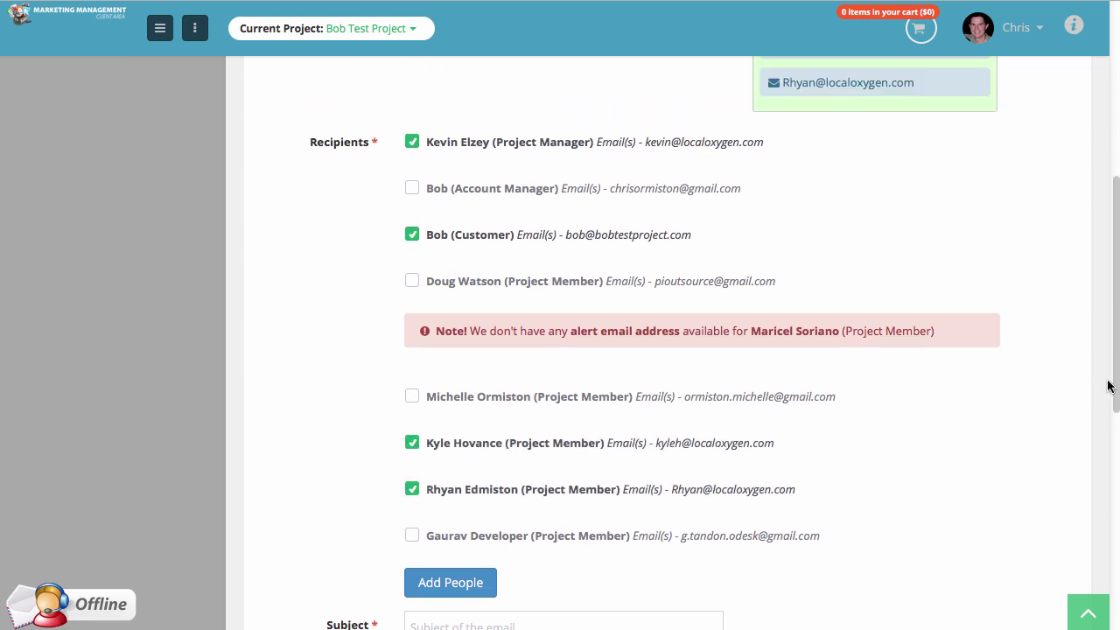
# Collapse the side navigation to widen the email's subject and message area.
pyautogui.scroll(-5, 1085, 516)
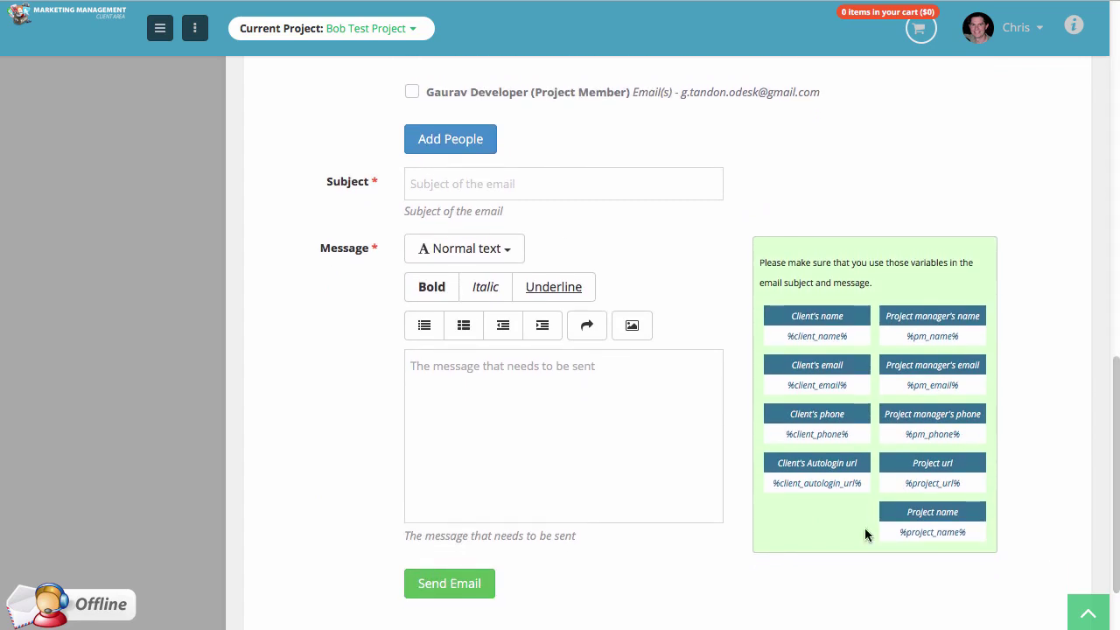
pyautogui.click(665, 477)
pyautogui.click(545, 183)
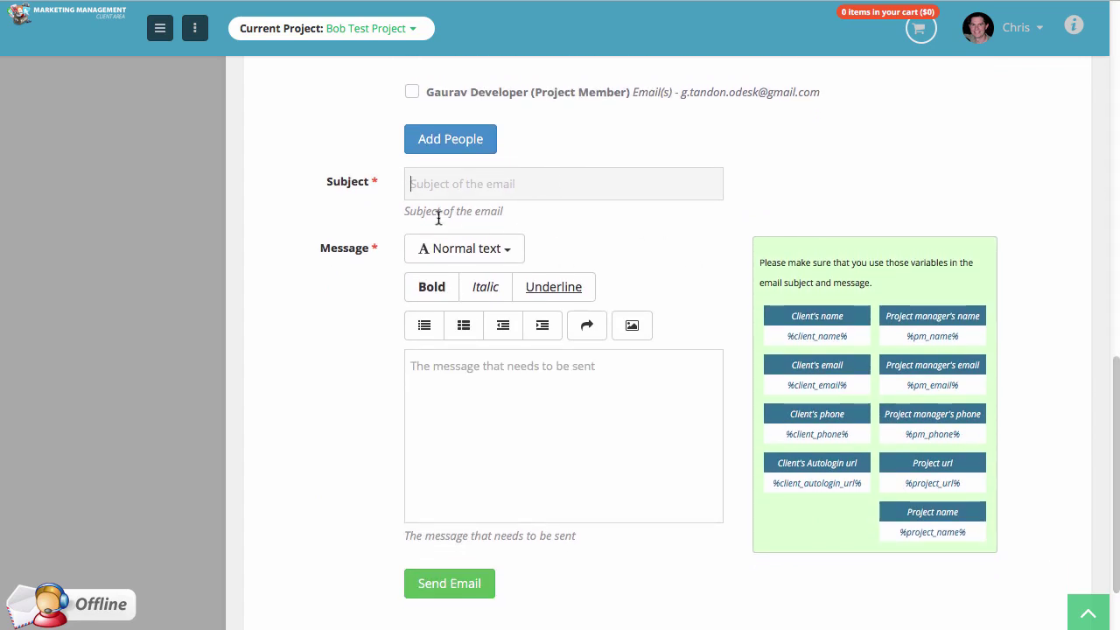
pyautogui.click(194, 28)
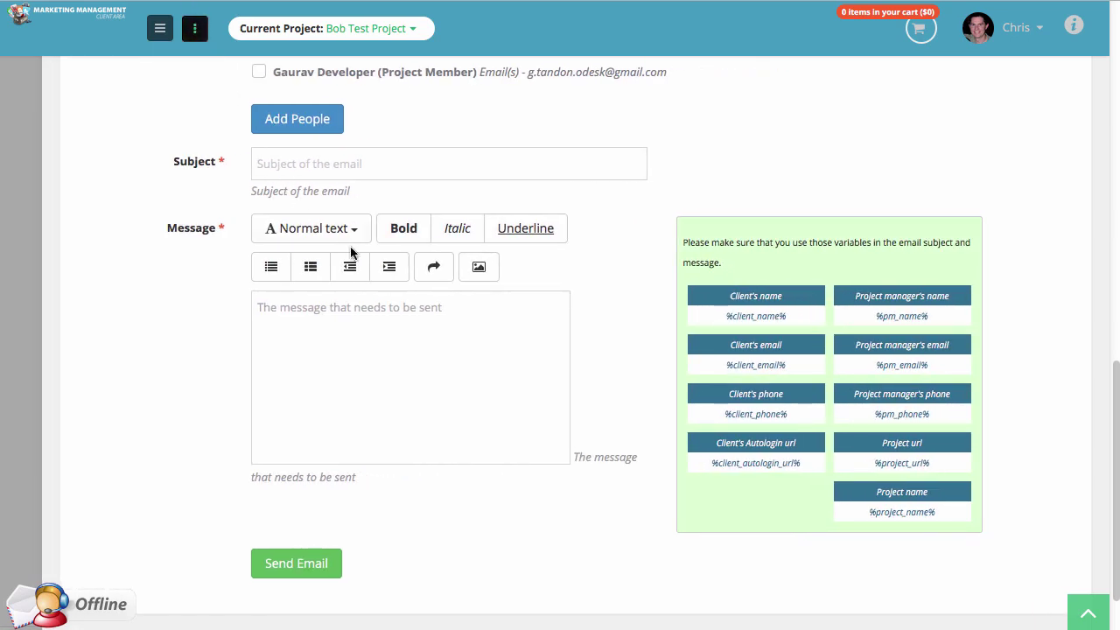
# Set the email subject to "Topic for Press Release" and write the message "What topic would you like?".
pyautogui.click(346, 164)
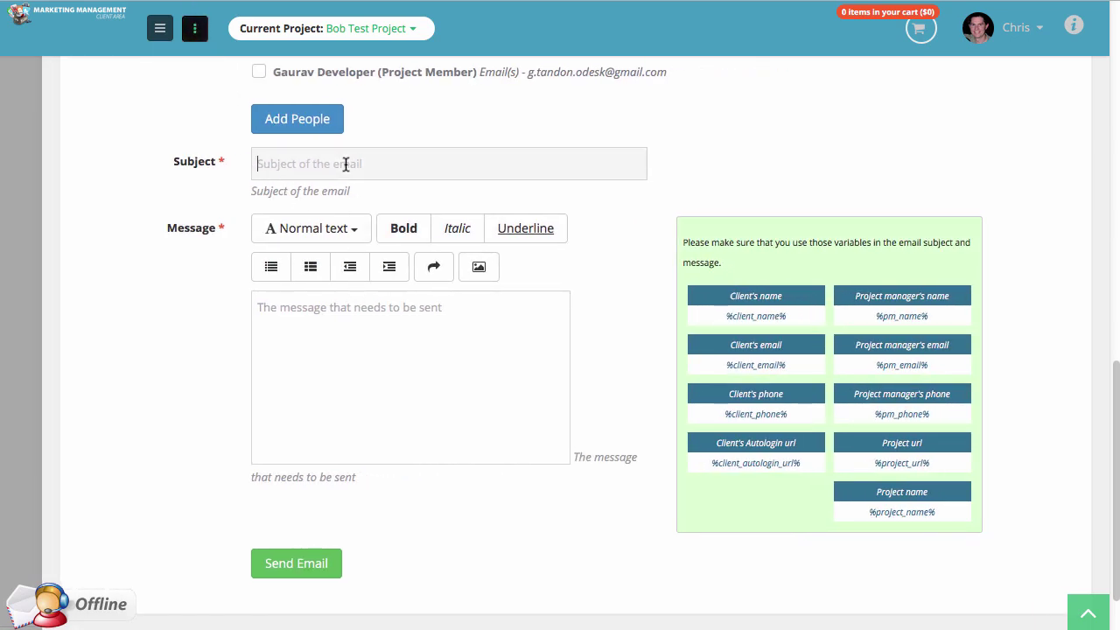
pyautogui.write('Topic for Press Release')
pyautogui.click(316, 328)
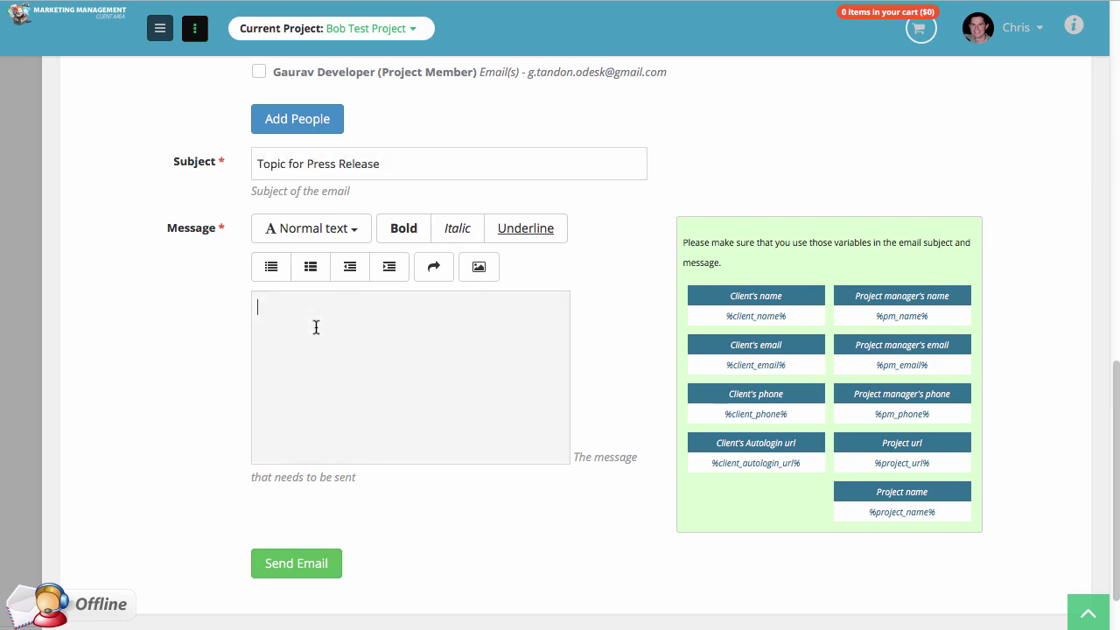
pyautogui.write('What topic would yoiu')
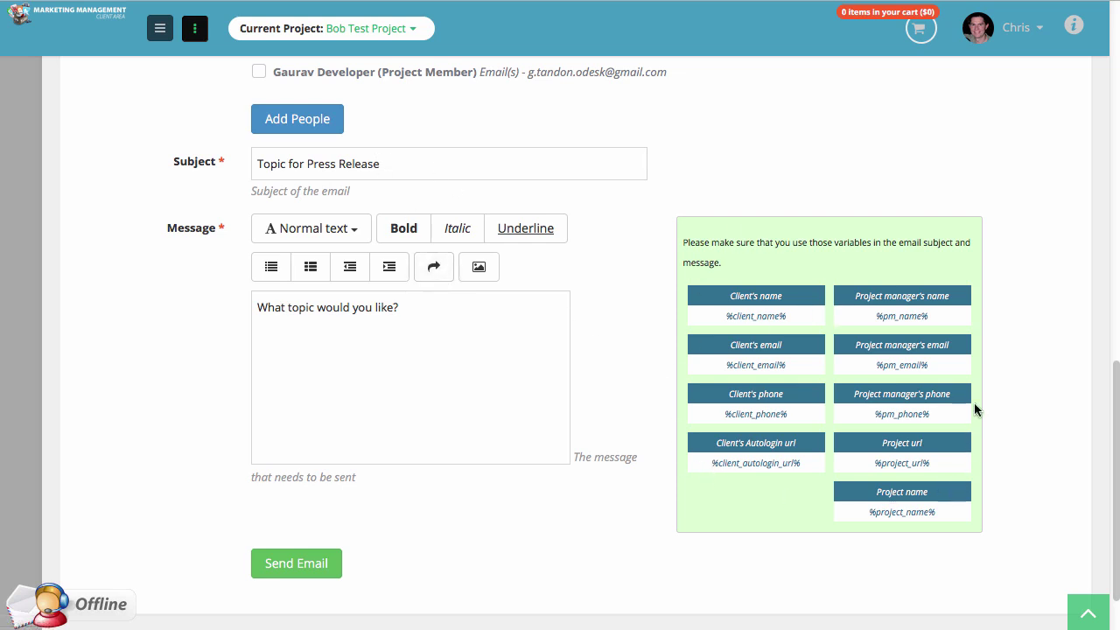
# Highlight the project name, project URL and project manager's phone variables in the list of available variables.
pyautogui.moveTo(937, 512); pyautogui.dragTo(867, 511)
pyautogui.moveTo(931, 462); pyautogui.dragTo(860, 461)
pyautogui.click(918, 413)
pyautogui.moveTo(929, 413); pyautogui.dragTo(863, 413)
# Add "Log in here:" below the message text, followed by the copied %client_autologin_url% variable.
pyautogui.moveTo(802, 462); pyautogui.dragTo(711, 462)
pyautogui.hotkey('ctrl', 'c')
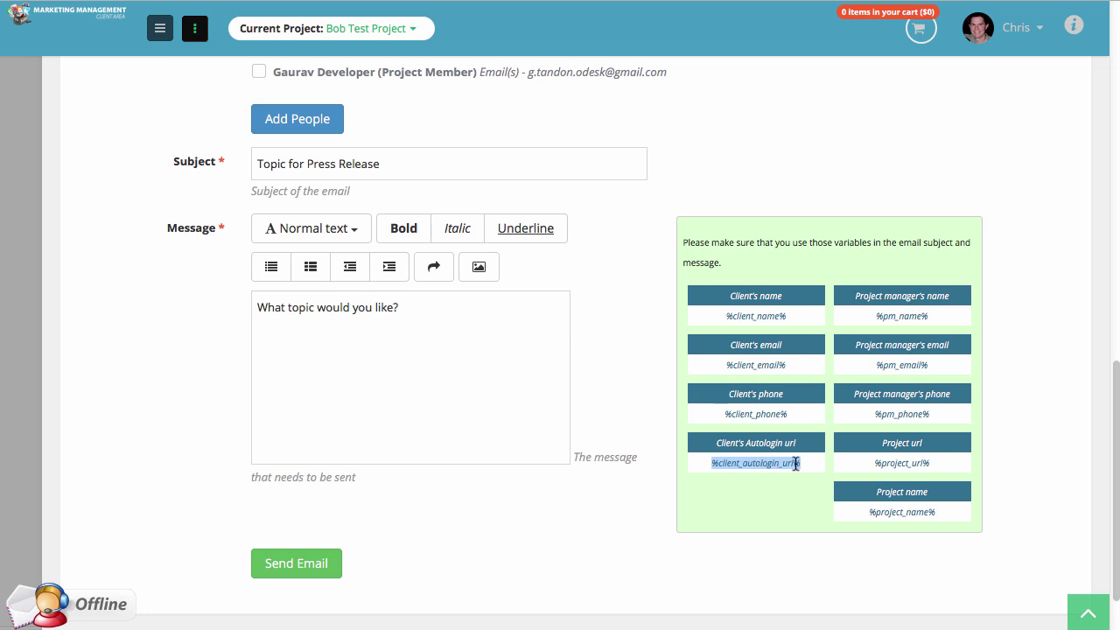
pyautogui.click(453, 392)
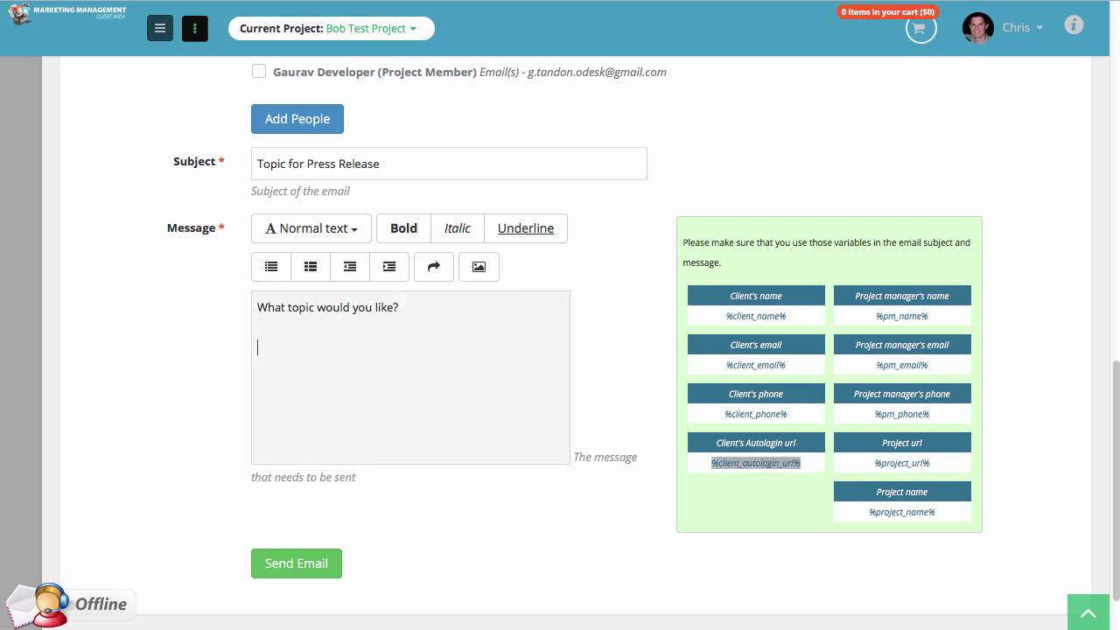
pyautogui.press('Return')
pyautogui.press('Return')
pyautogui.write('Log in here:')
pyautogui.hotkey('ctrl', 'v')
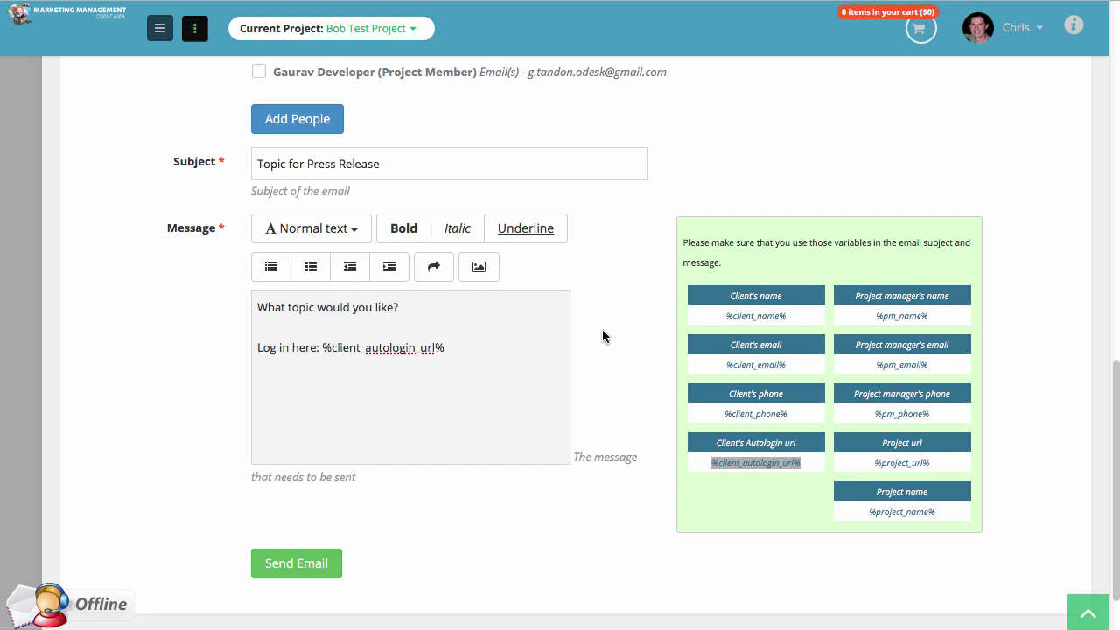
# Leave the email draft, start a new project text message and select the project manager and account manager as recipients.
pyautogui.scroll(8, 602, 332)
pyautogui.click(229, 210)
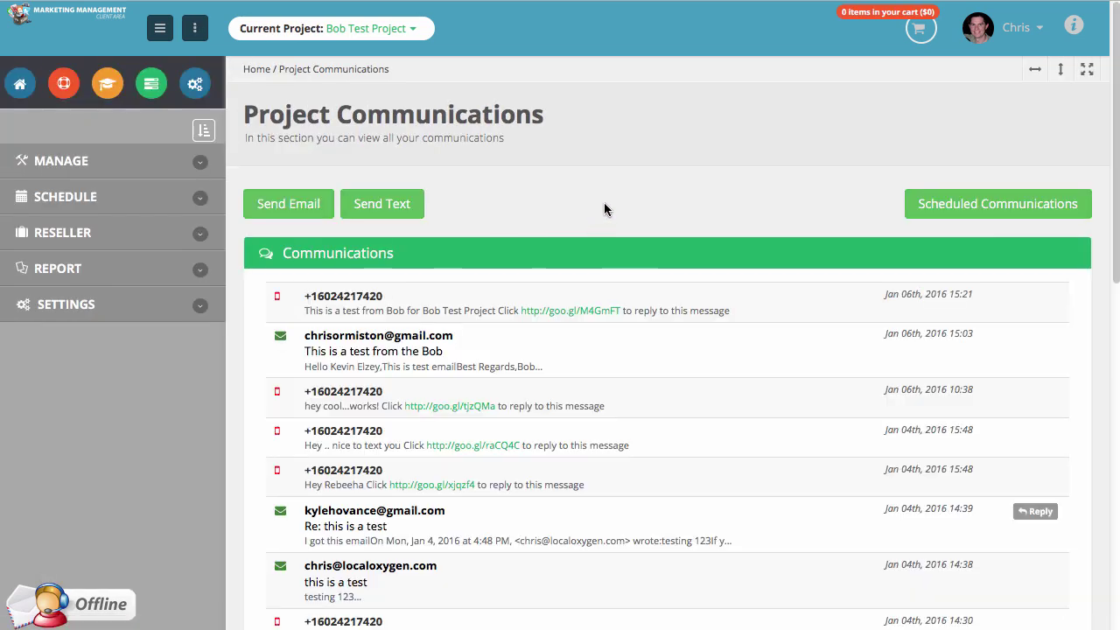
pyautogui.click(402, 207)
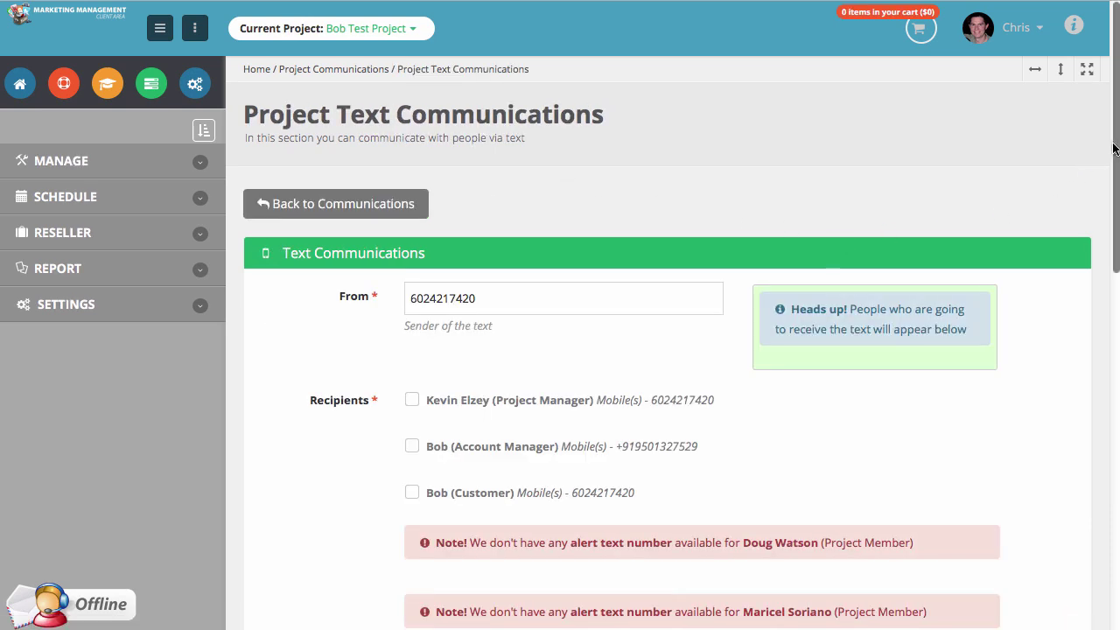
pyautogui.scroll(-3, 1087, 159)
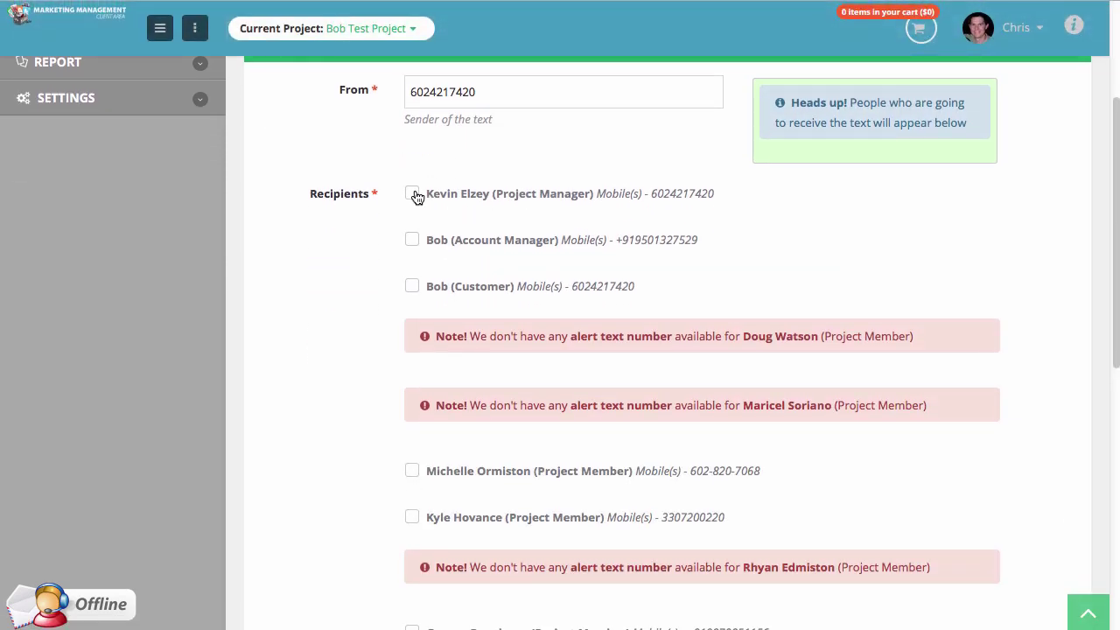
pyautogui.click(412, 194)
pyautogui.click(418, 280)
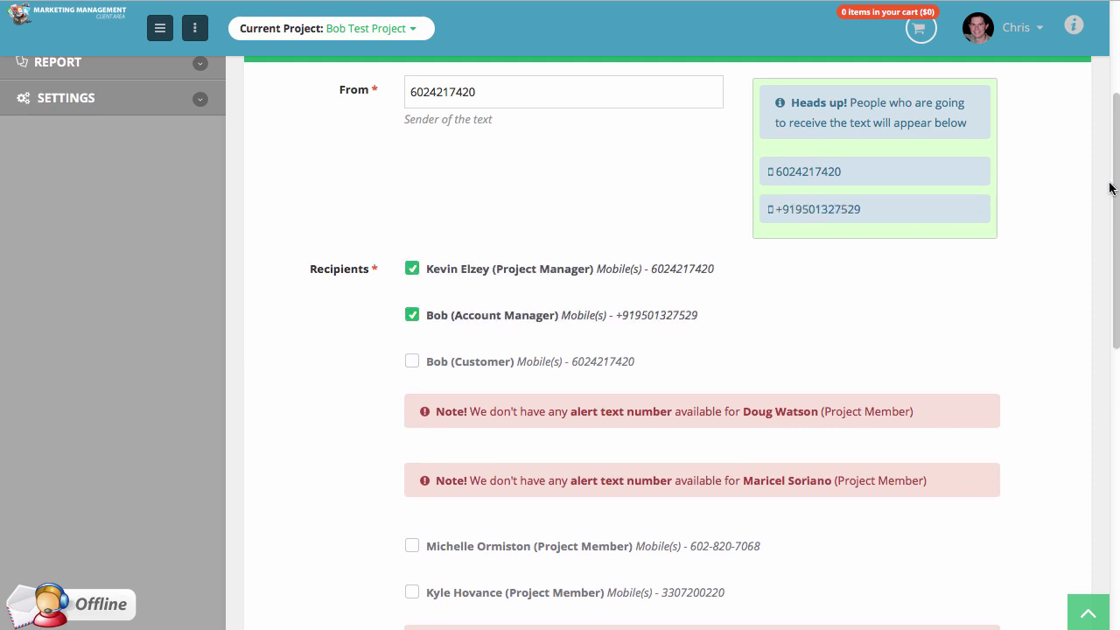
# Write the placeholder text "laksdflasdjflasdkfj asd fasdfasd" as the text message's body.
pyautogui.moveTo(1111, 184); pyautogui.dragTo(634, 399)
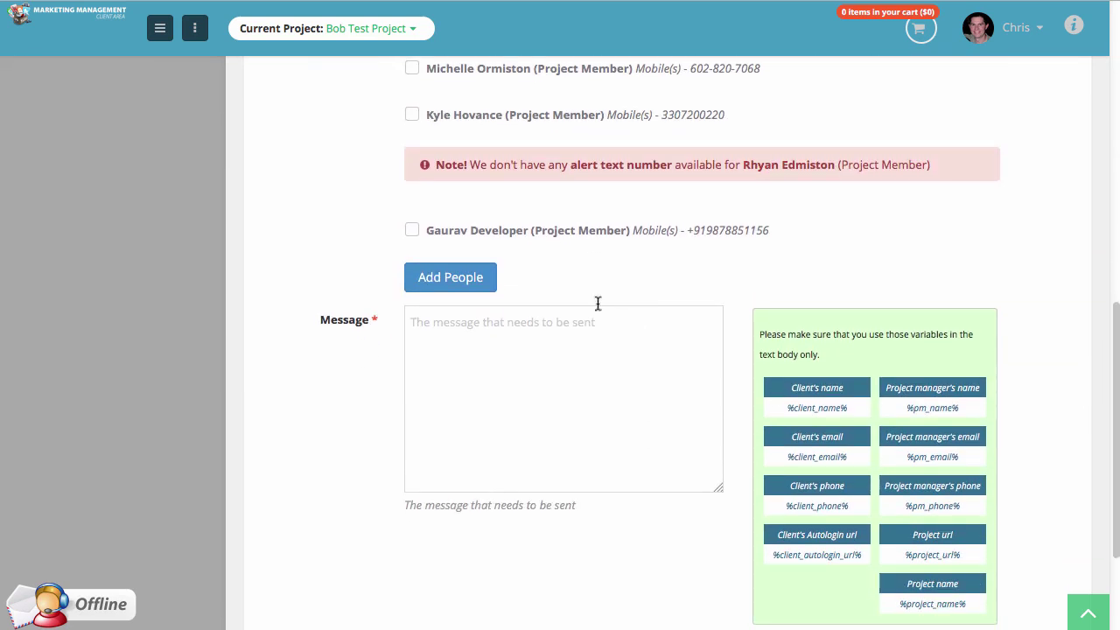
pyautogui.click(558, 358)
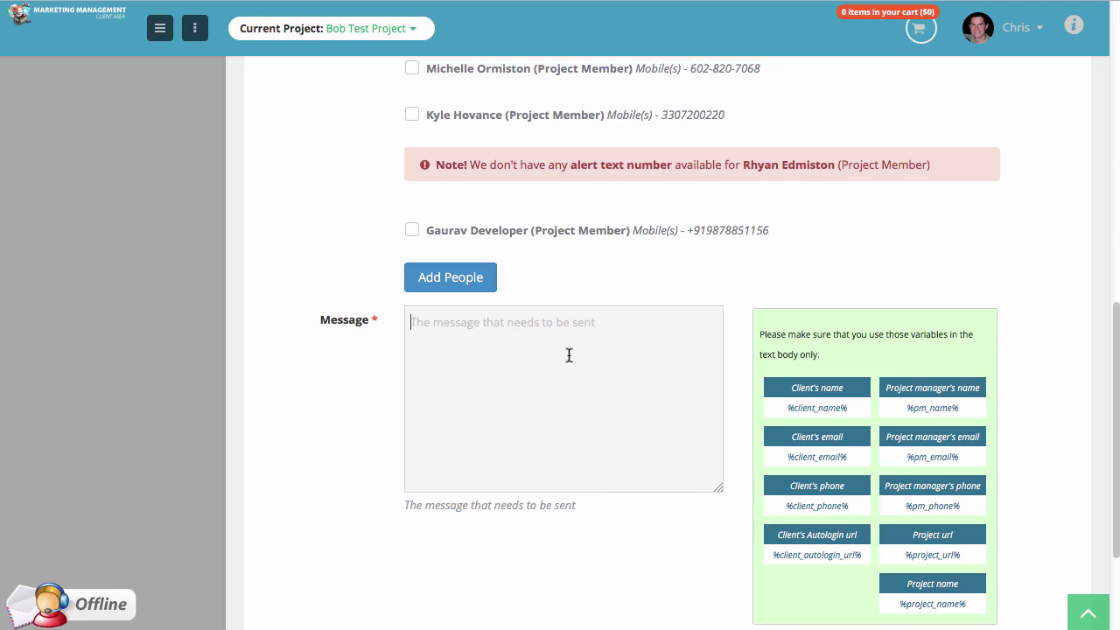
pyautogui.write('laksdflasdjflasdkfj asd fasdfasd')
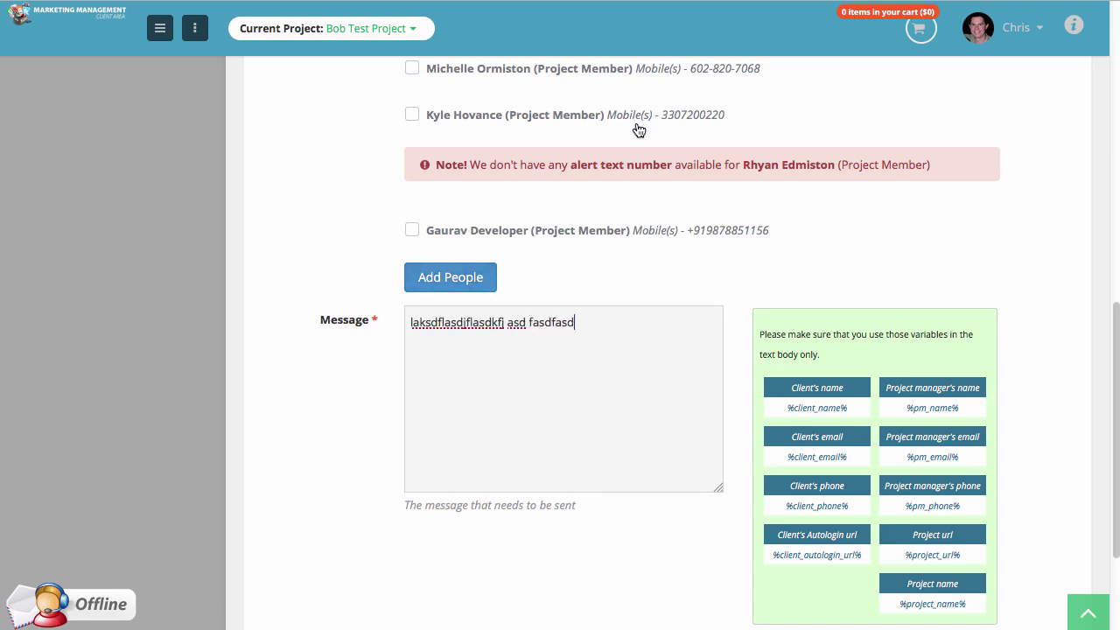
# Add three extra mobile number fields to the text message's recipients and check the list of people receiving the text.
pyautogui.click(457, 281)
pyautogui.click(457, 282)
pyautogui.click(456, 282)
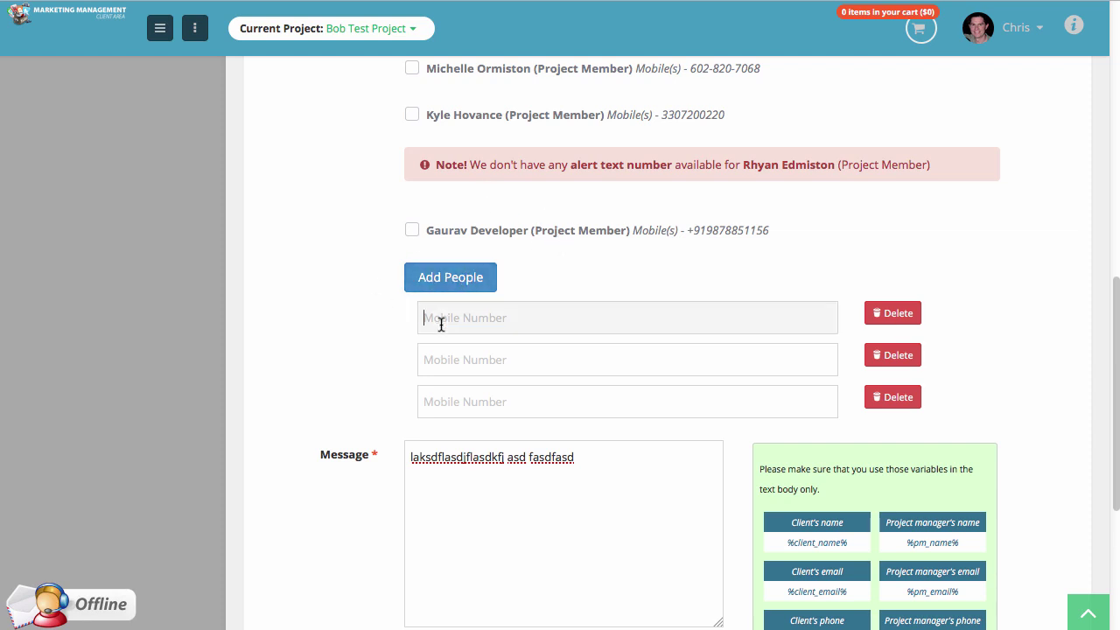
pyautogui.scroll(1, 446, 361)
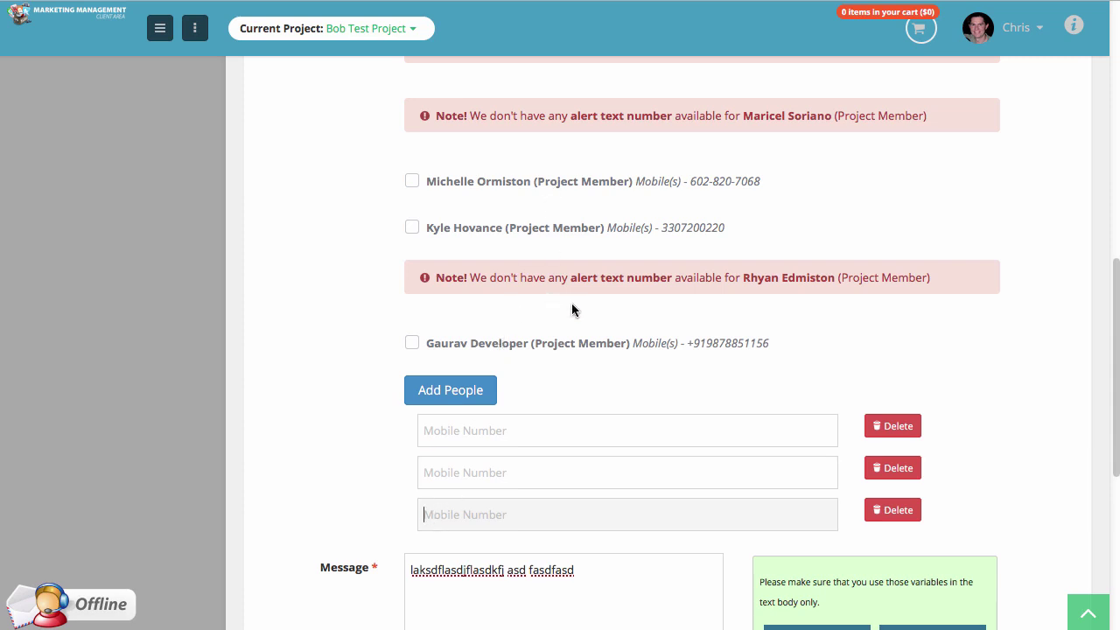
pyautogui.scroll(6, 571, 308)
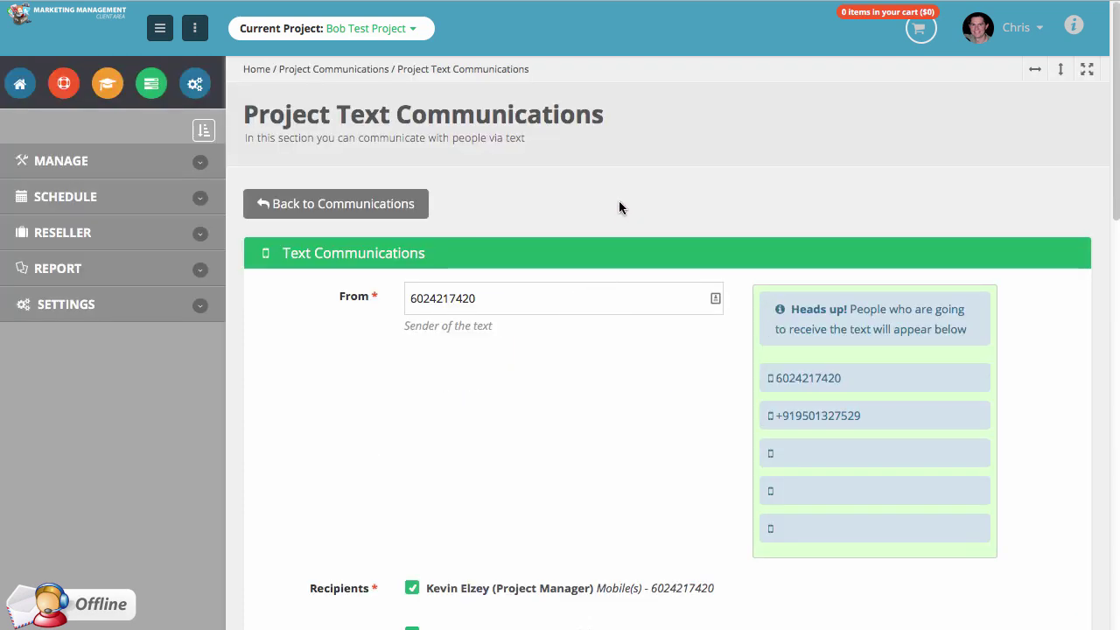
# Return to the project's communications, open the Project Management Dashboard in the client portal and show the client's Communications page.
pyautogui.click(352, 215)
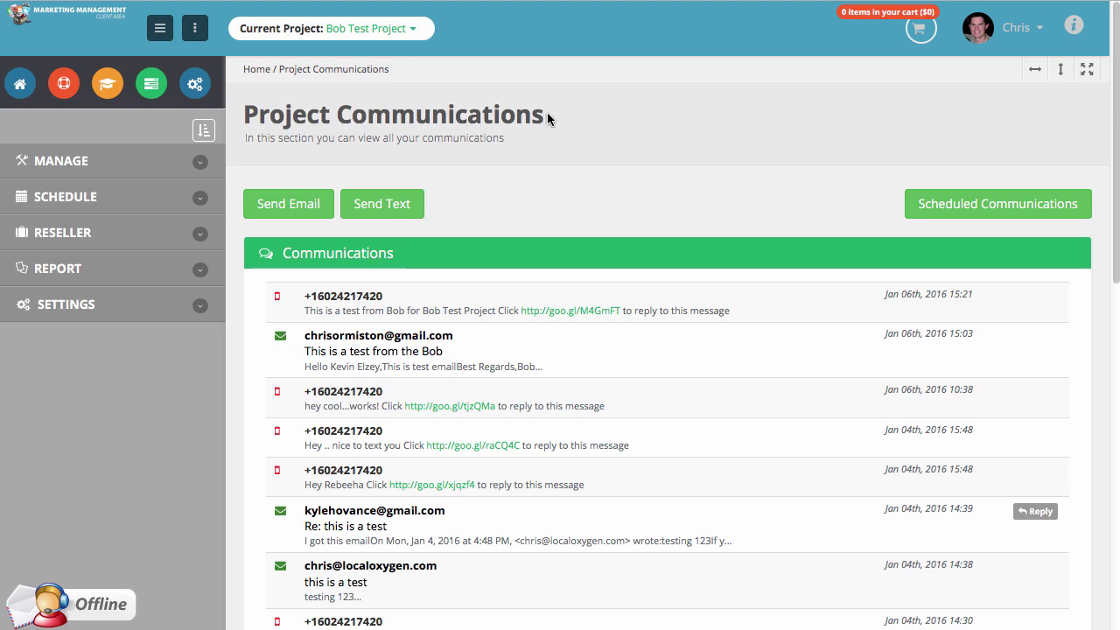
pyautogui.moveTo(547, 111); pyautogui.dragTo(339, 111)
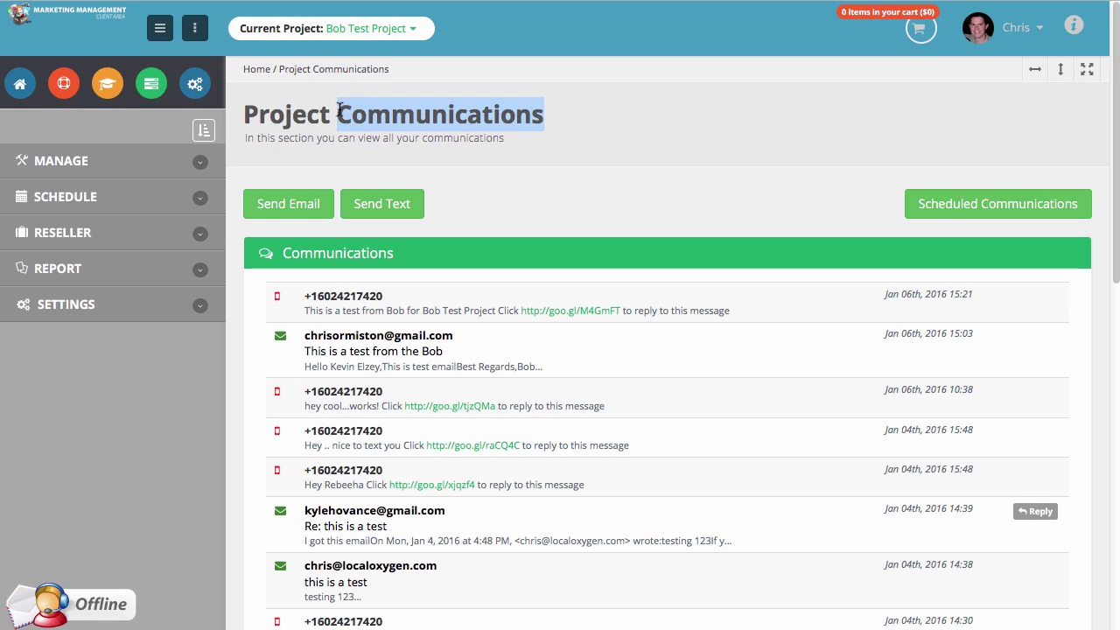
pyautogui.click(201, 87)
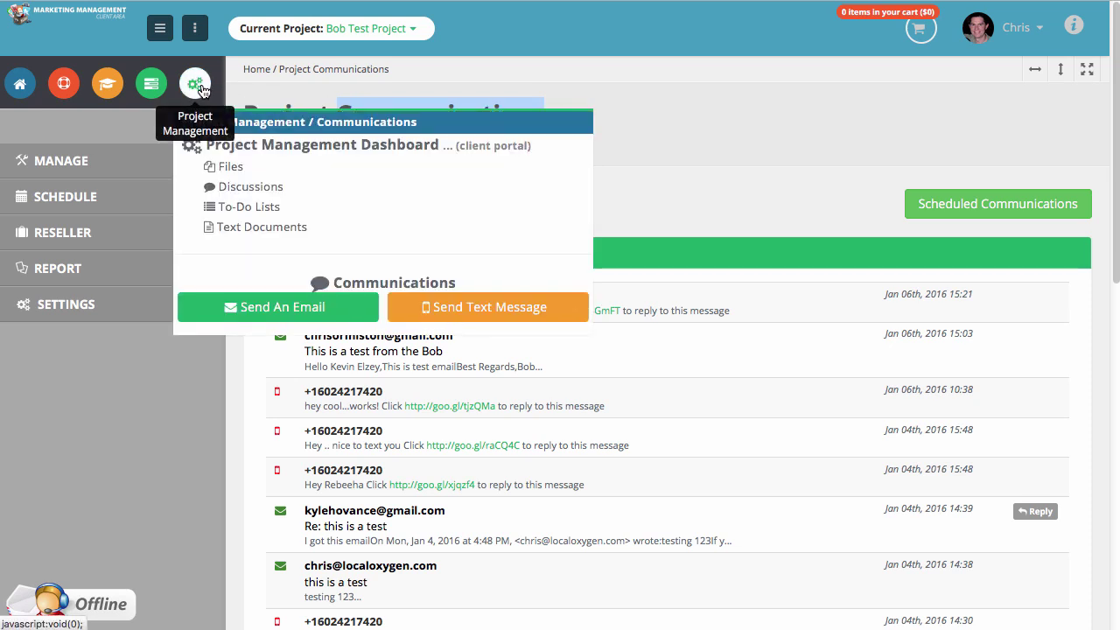
pyautogui.click(488, 149)
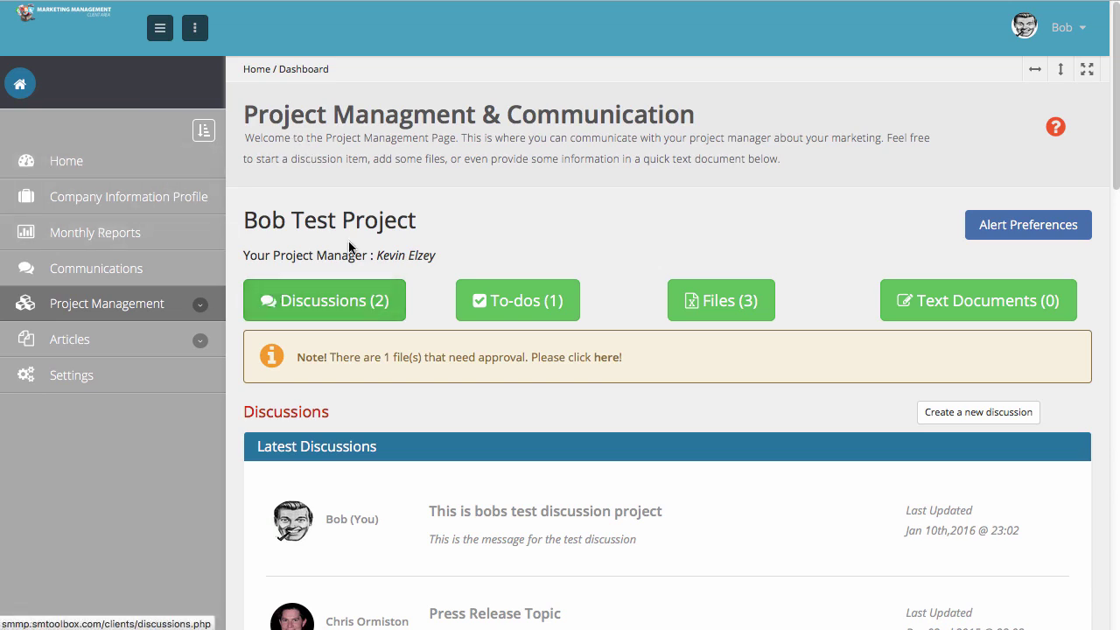
pyautogui.click(120, 271)
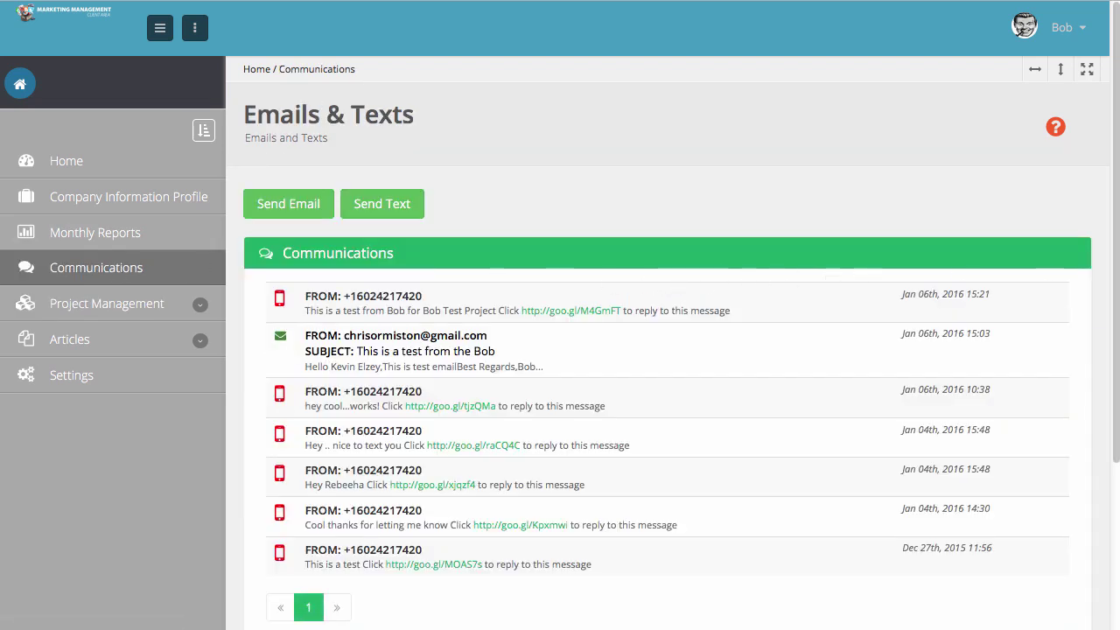
# Compare the full project communications list with the emails and texts shown to the client in the client portal.
pyautogui.moveTo(1116, 229); pyautogui.dragTo(1113, 254)
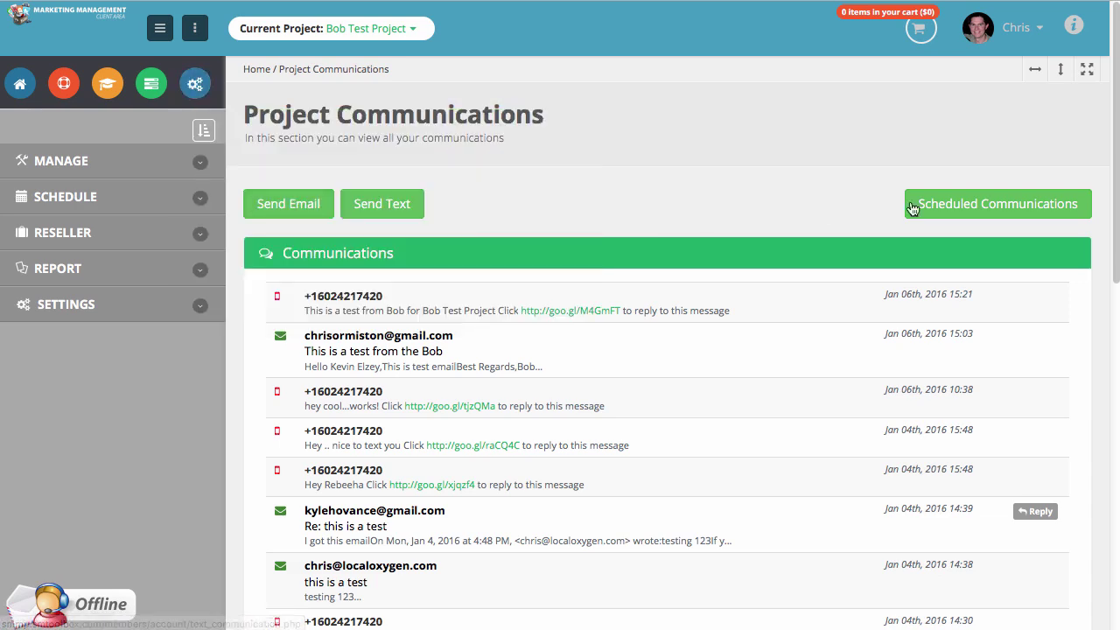
pyautogui.moveTo(1117, 128); pyautogui.dragTo(1117, 444)
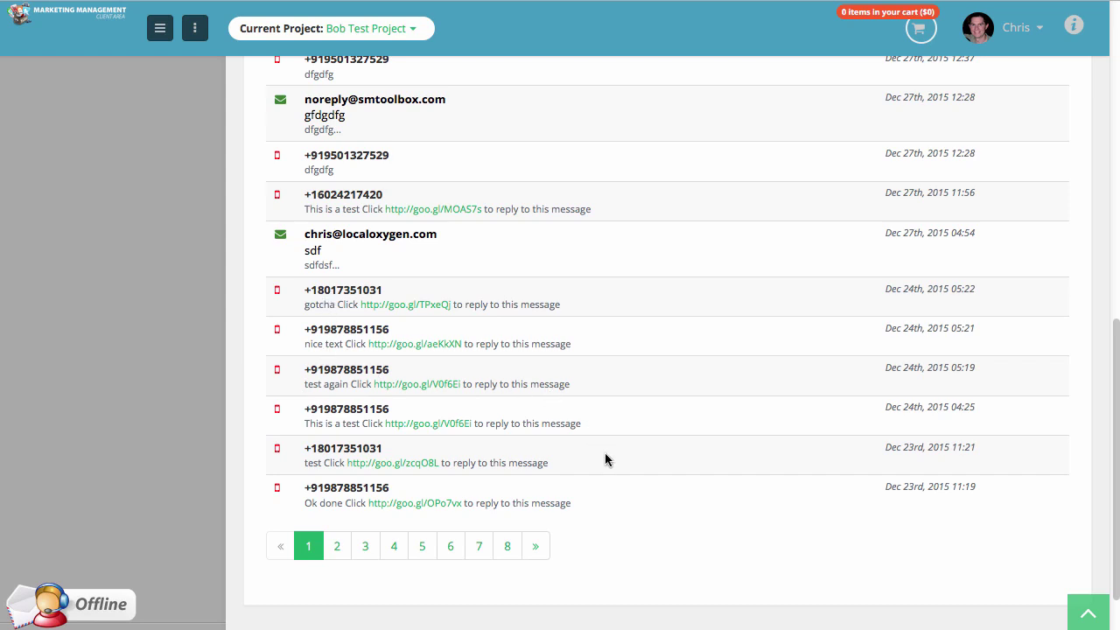
pyautogui.scroll(7, 605, 452)
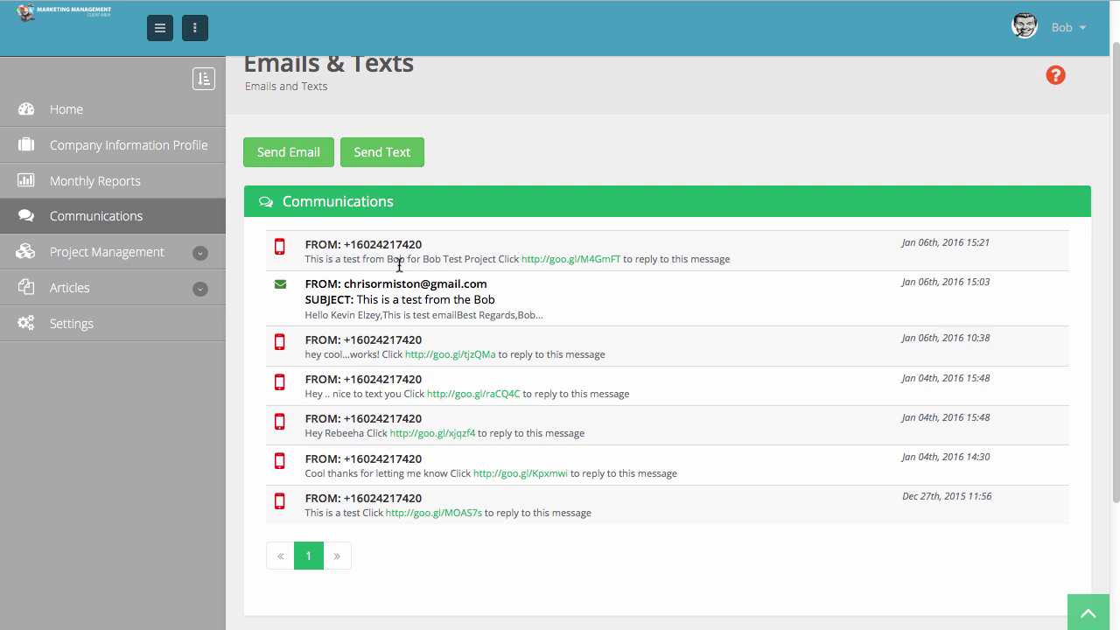
pyautogui.scroll(1, 407, 258)
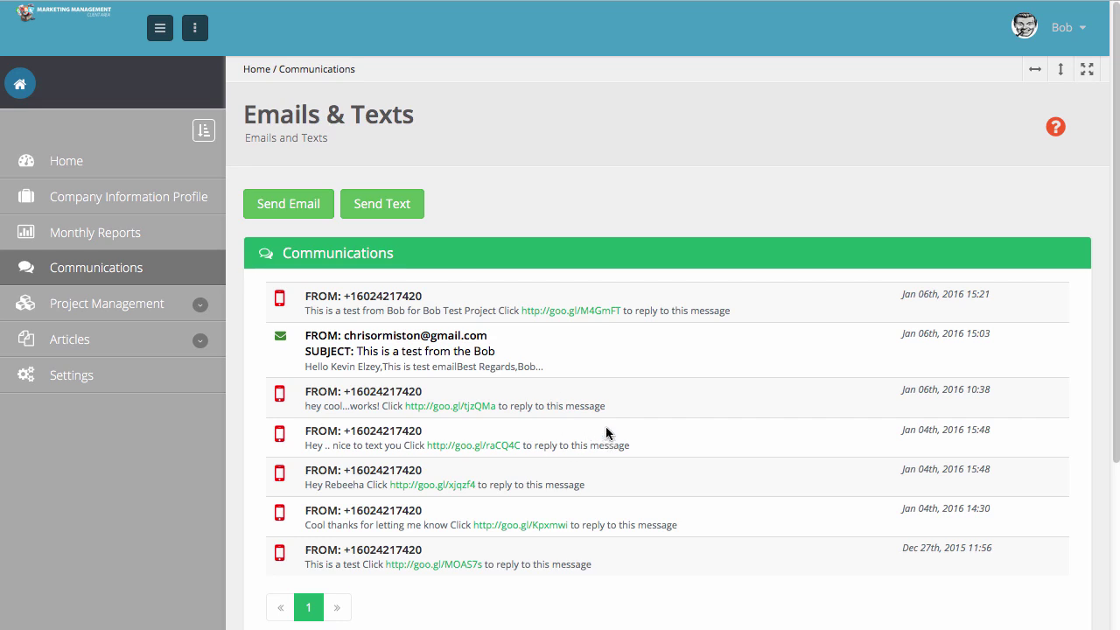
# Start an email in the client portal with the project manager as recipient, and leave it for the communications list.
pyautogui.click(289, 207)
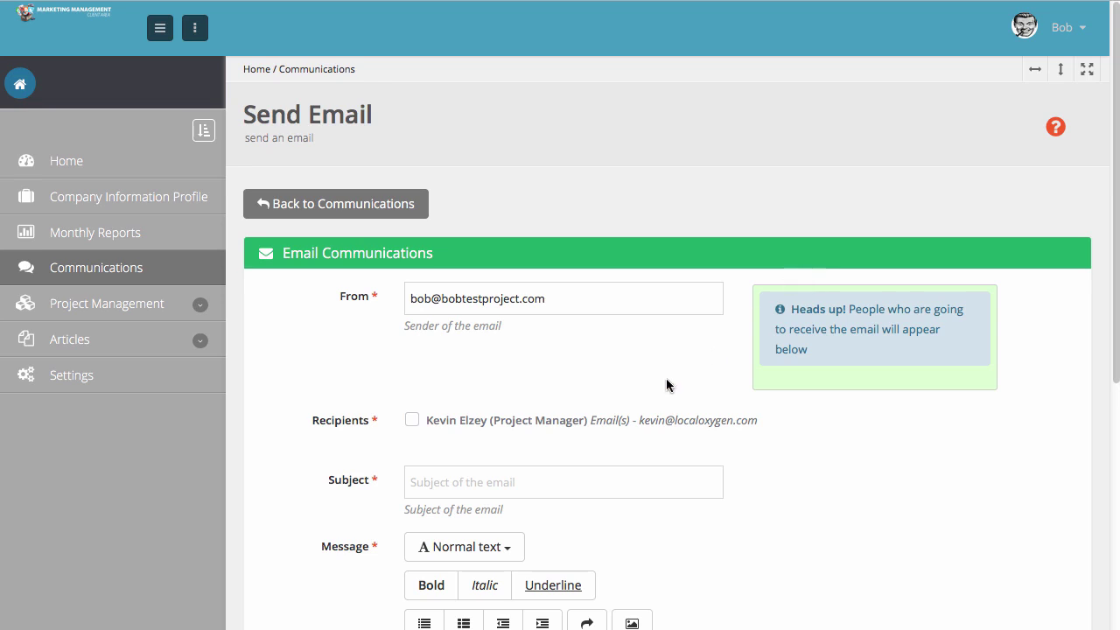
pyautogui.click(411, 420)
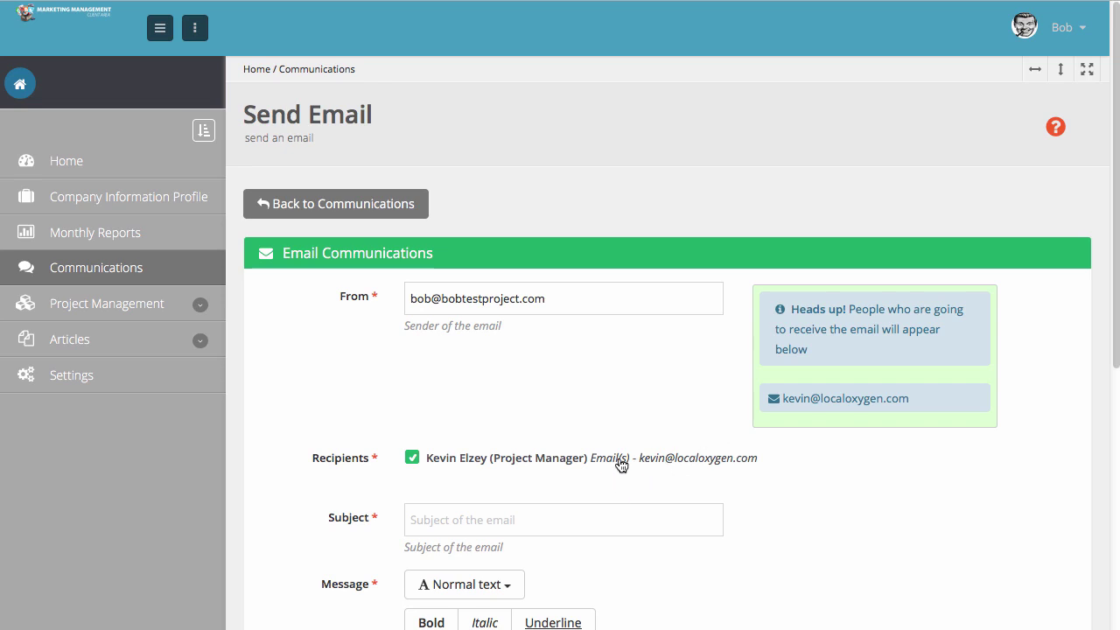
pyautogui.click(393, 207)
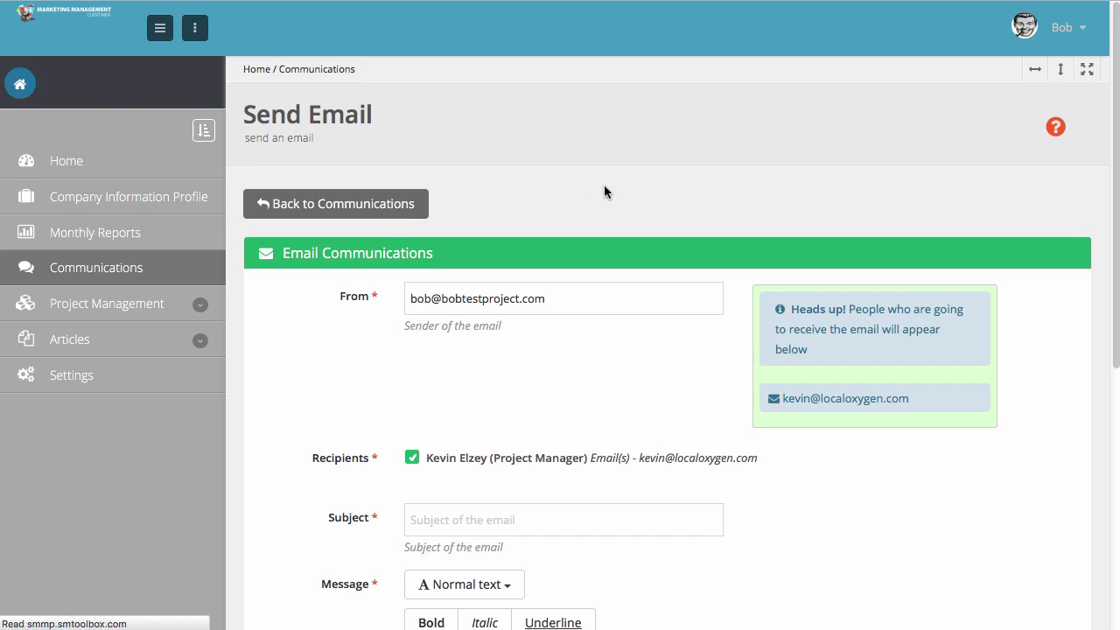